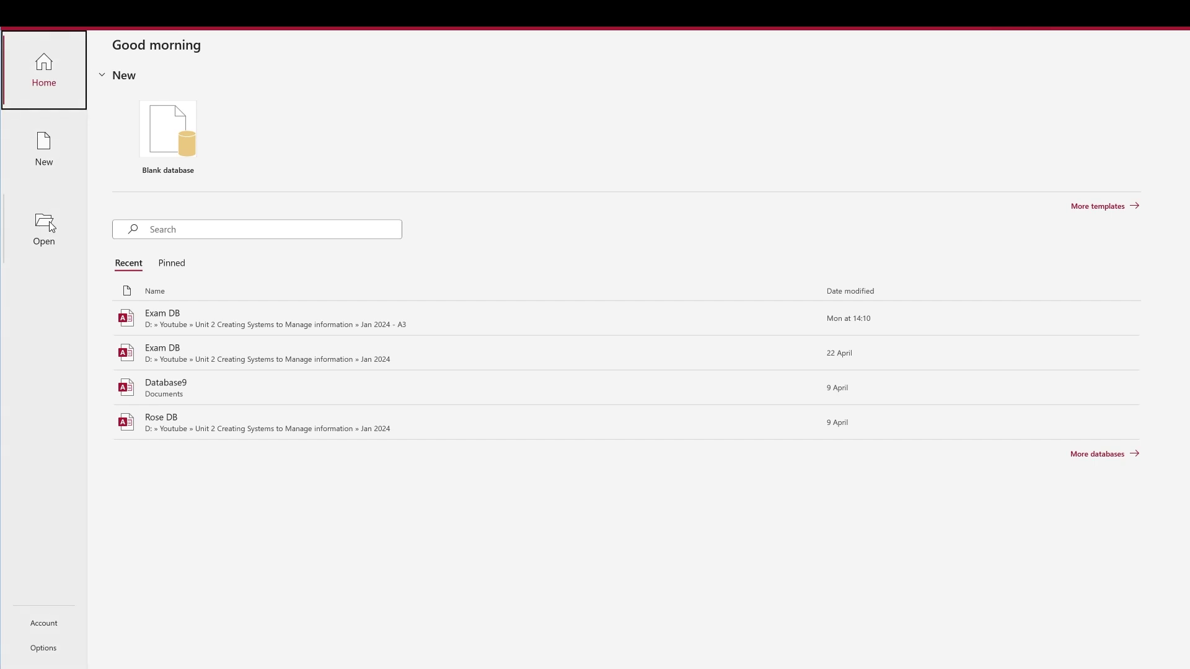
# Step: Open partB_database from the Jan 2024 - Part B > PartB_LearnerFiles folder
pyautogui.click(51, 226)
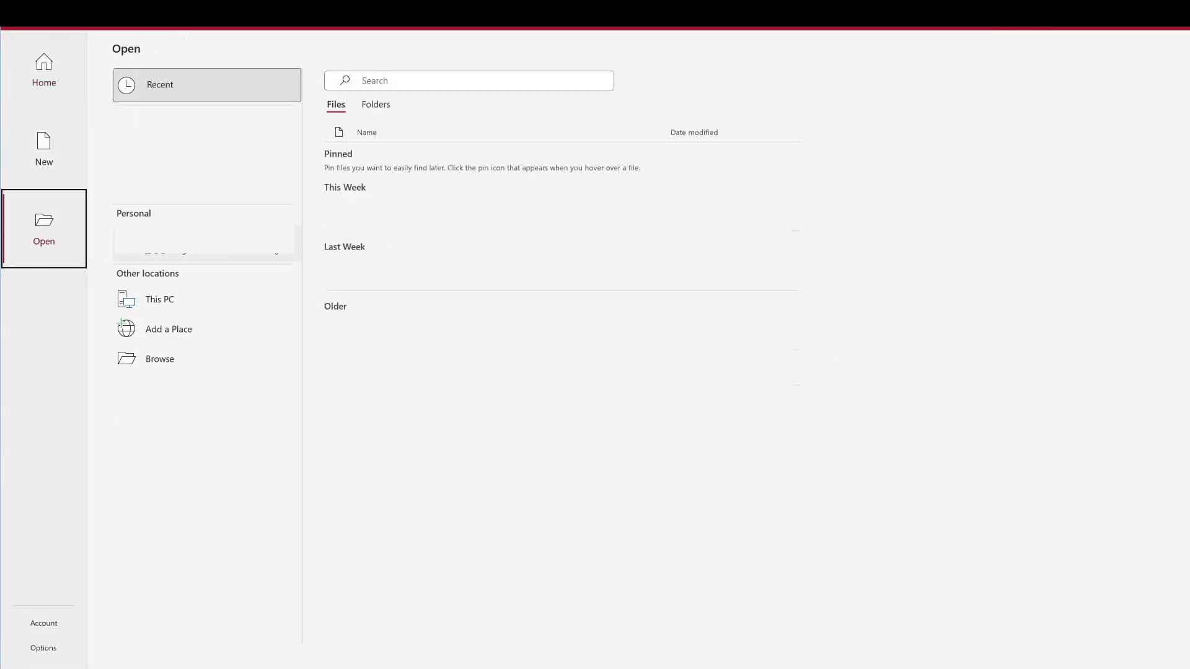
pyautogui.click(179, 310)
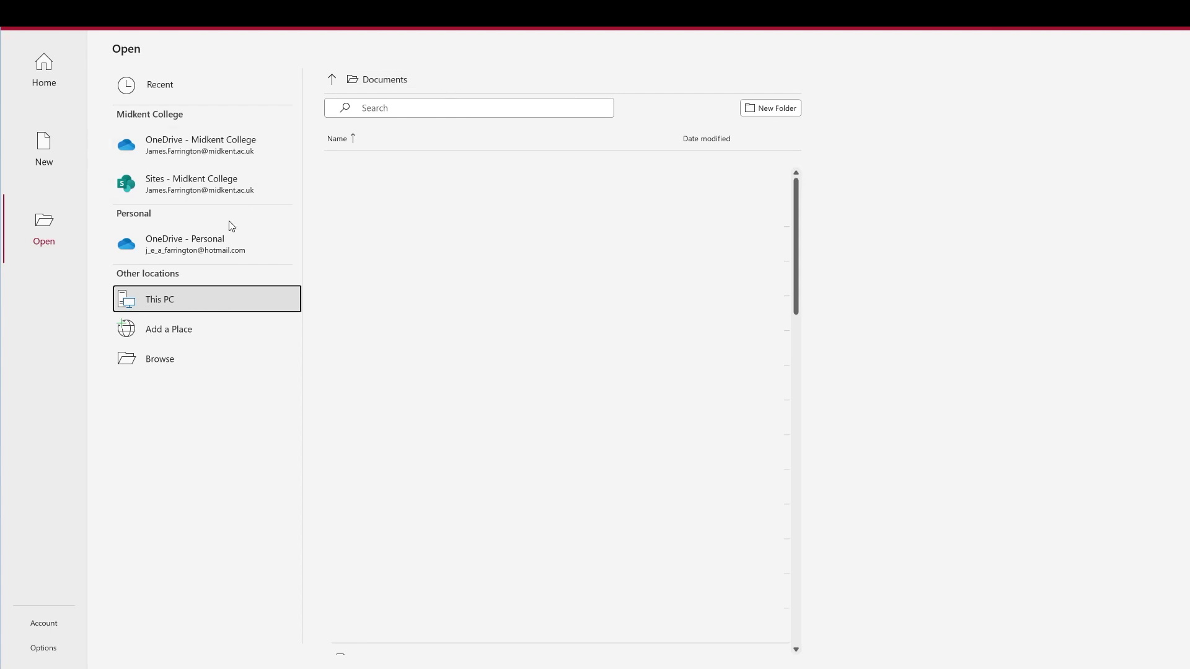
pyautogui.click(150, 358)
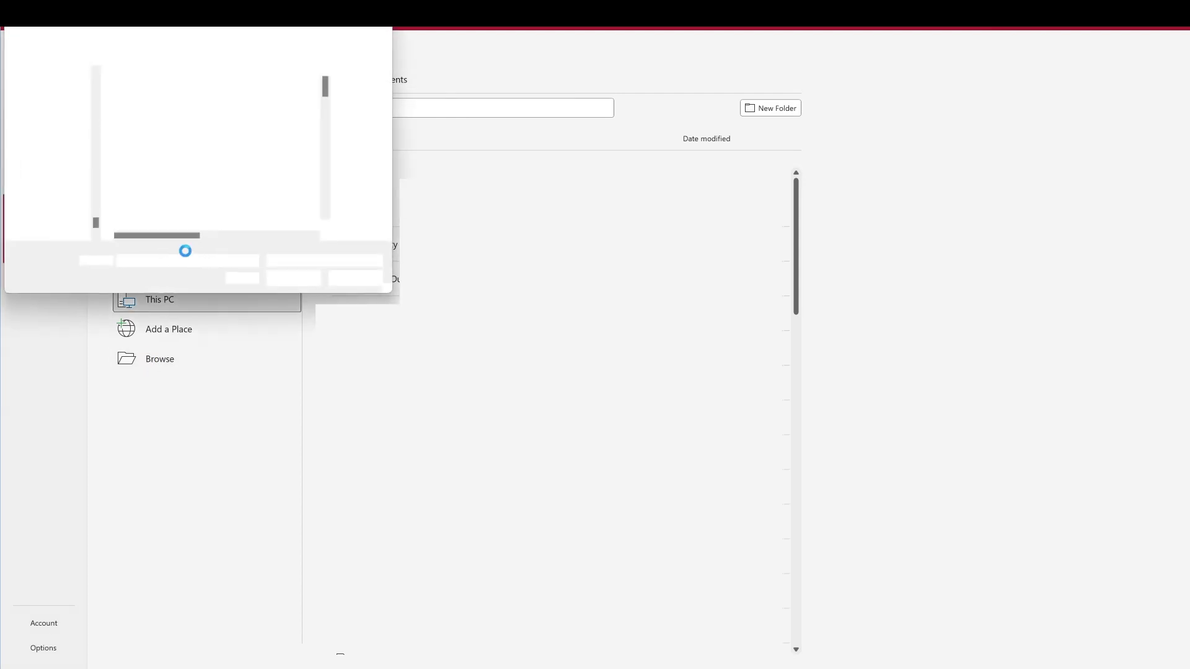
pyautogui.moveTo(96, 93); pyautogui.dragTo(95, 224)
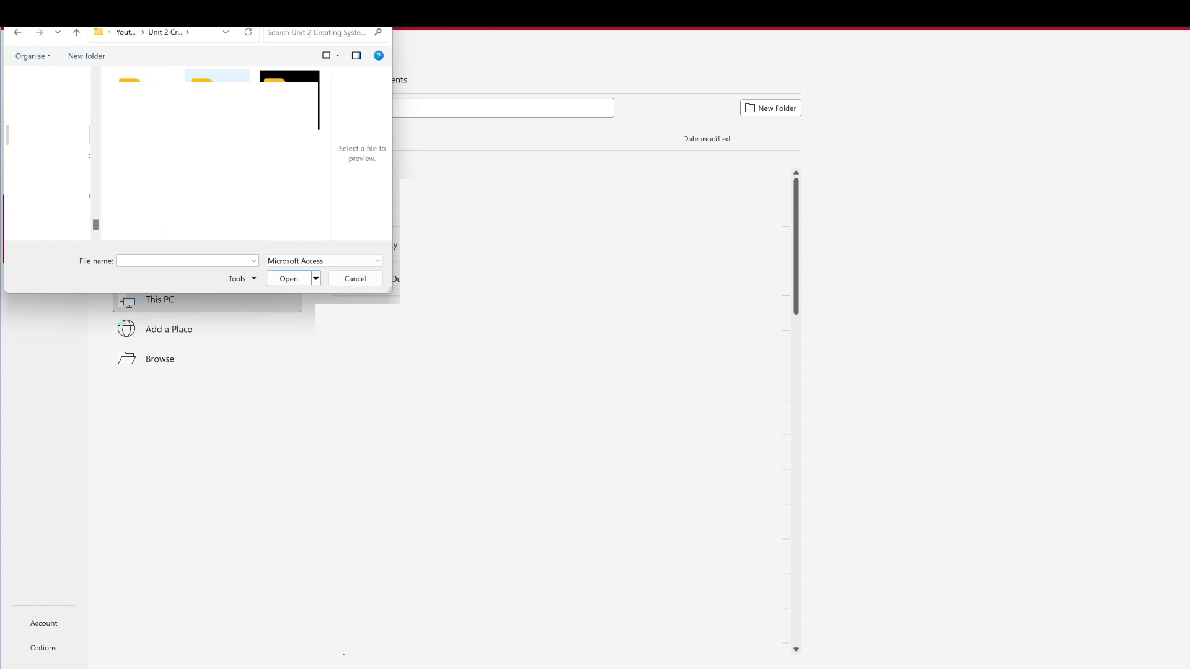
pyautogui.doubleClick(217, 99)
pyautogui.doubleClick(154, 96)
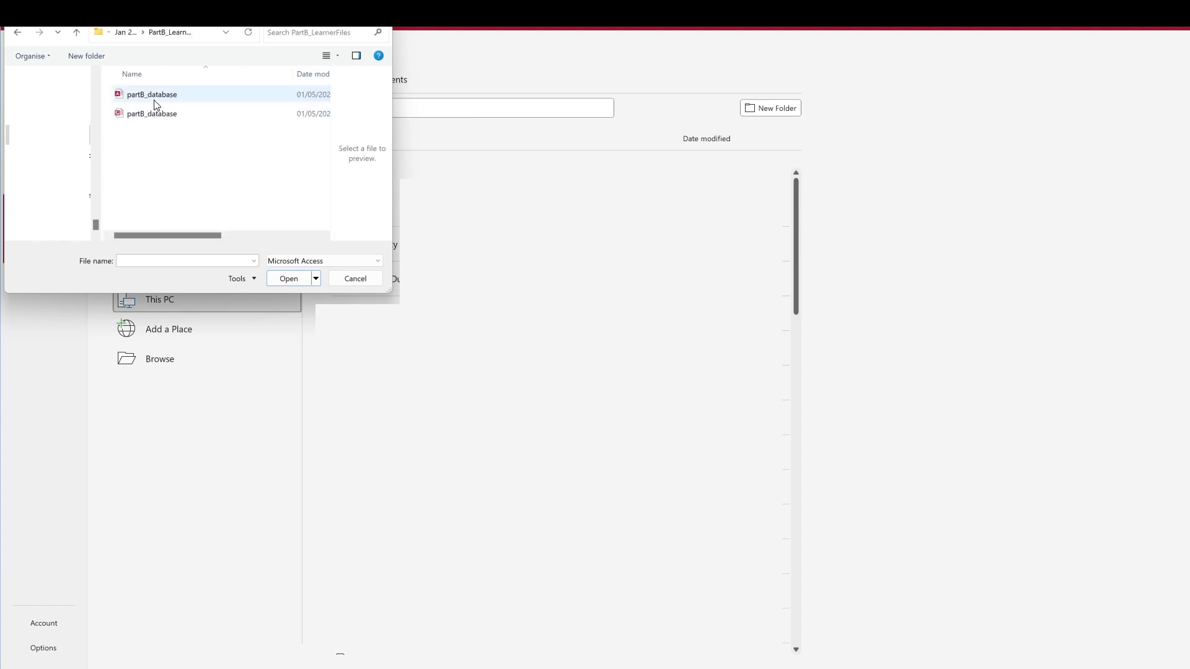
pyautogui.click(155, 99)
pyautogui.click(289, 279)
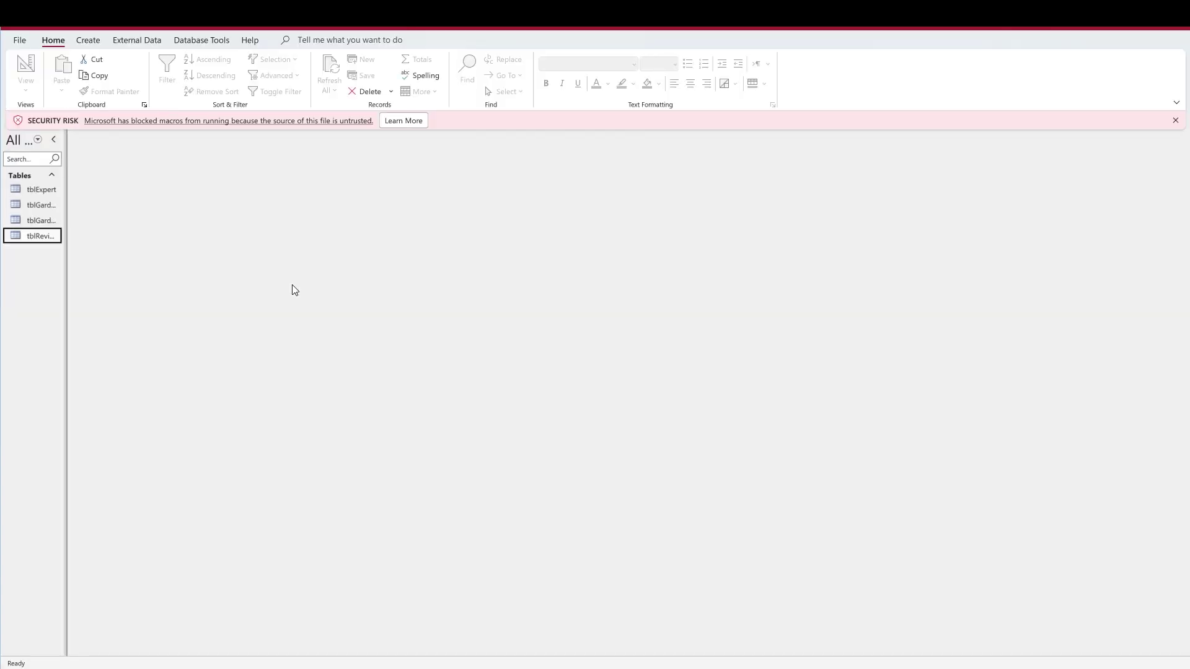
# Step: Dismiss the macro security warning and review the table relationships diagram
pyautogui.click(1176, 120)
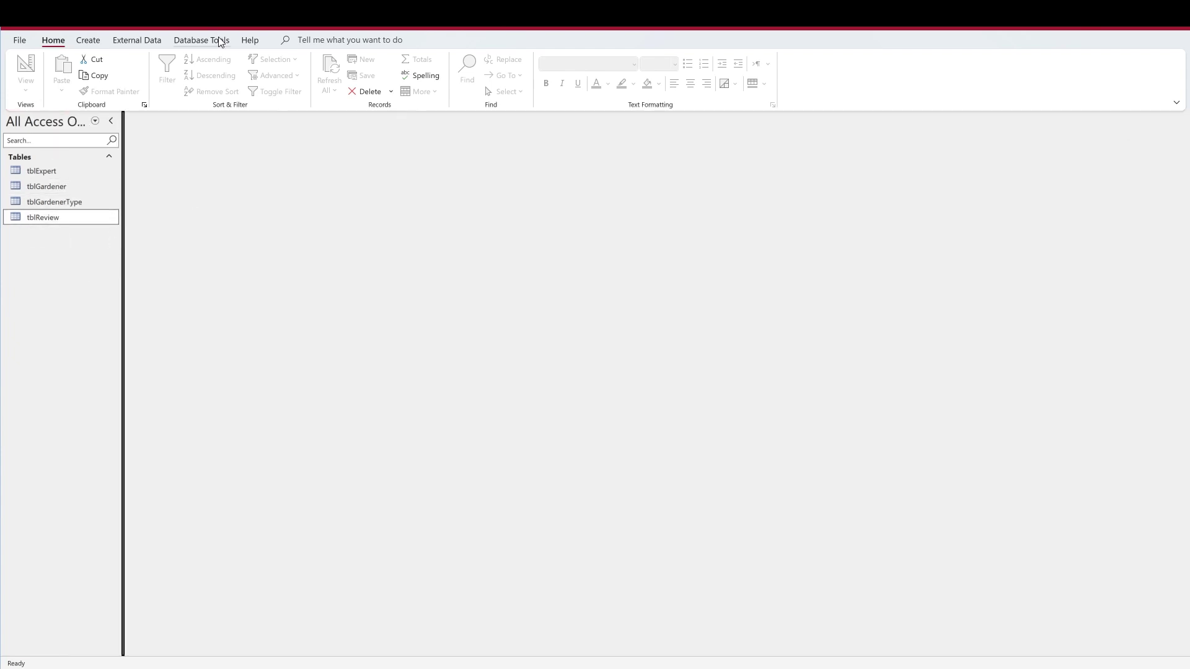
pyautogui.click(202, 39)
pyautogui.click(163, 73)
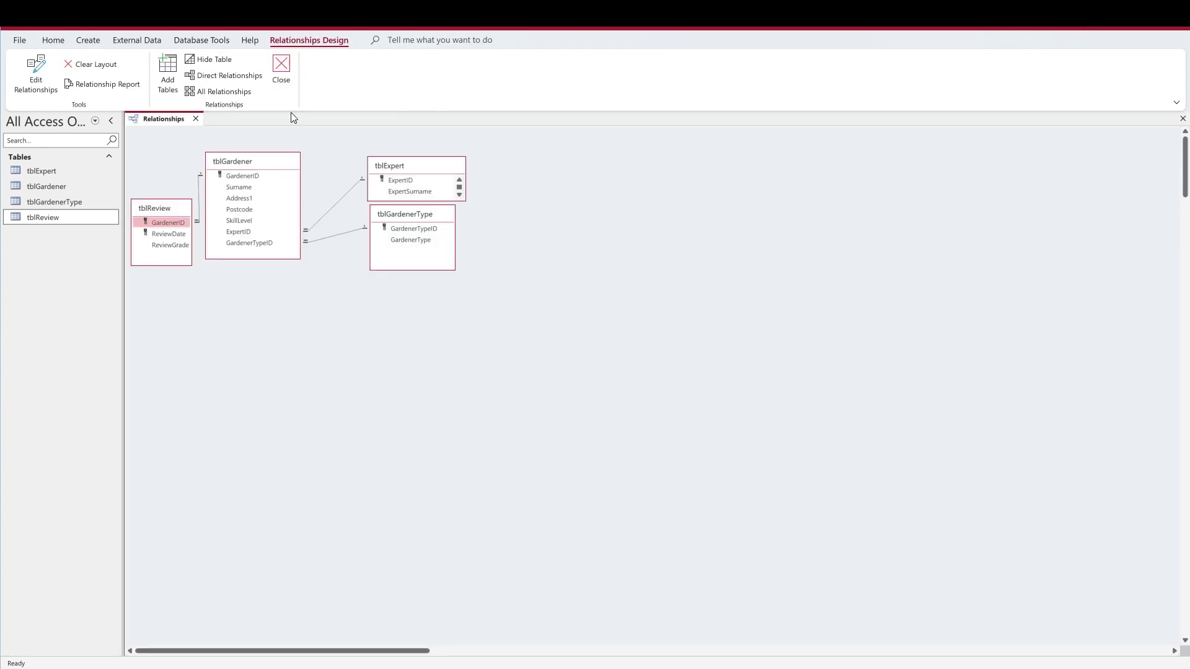
pyautogui.click(281, 68)
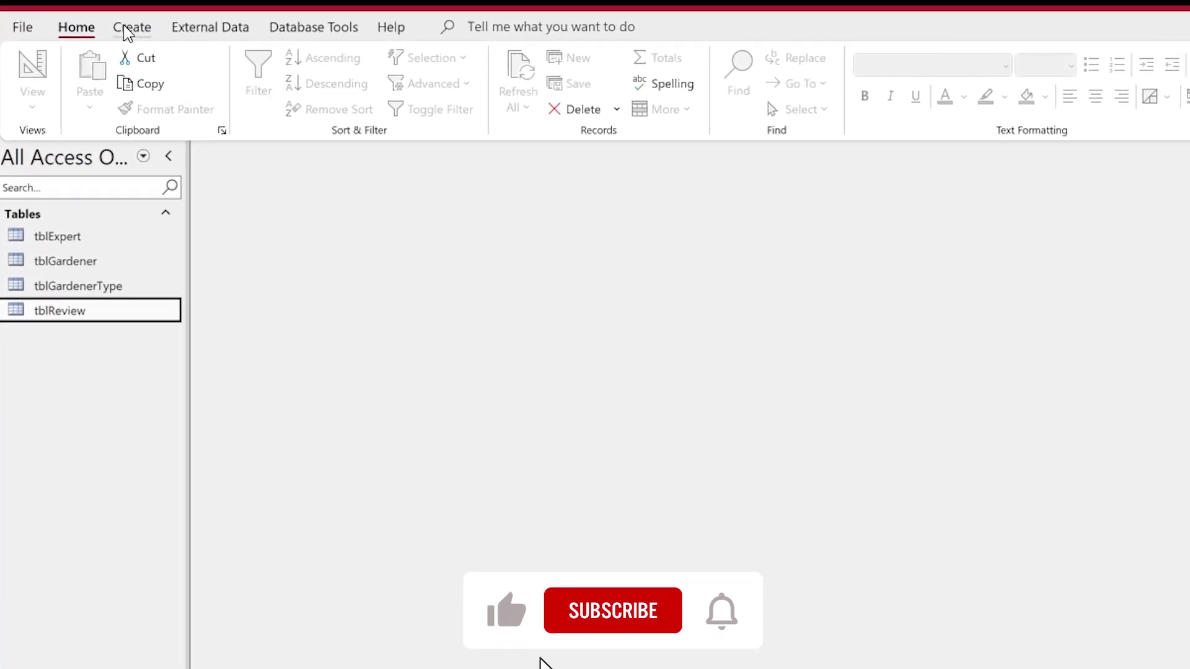
pyautogui.click(128, 28)
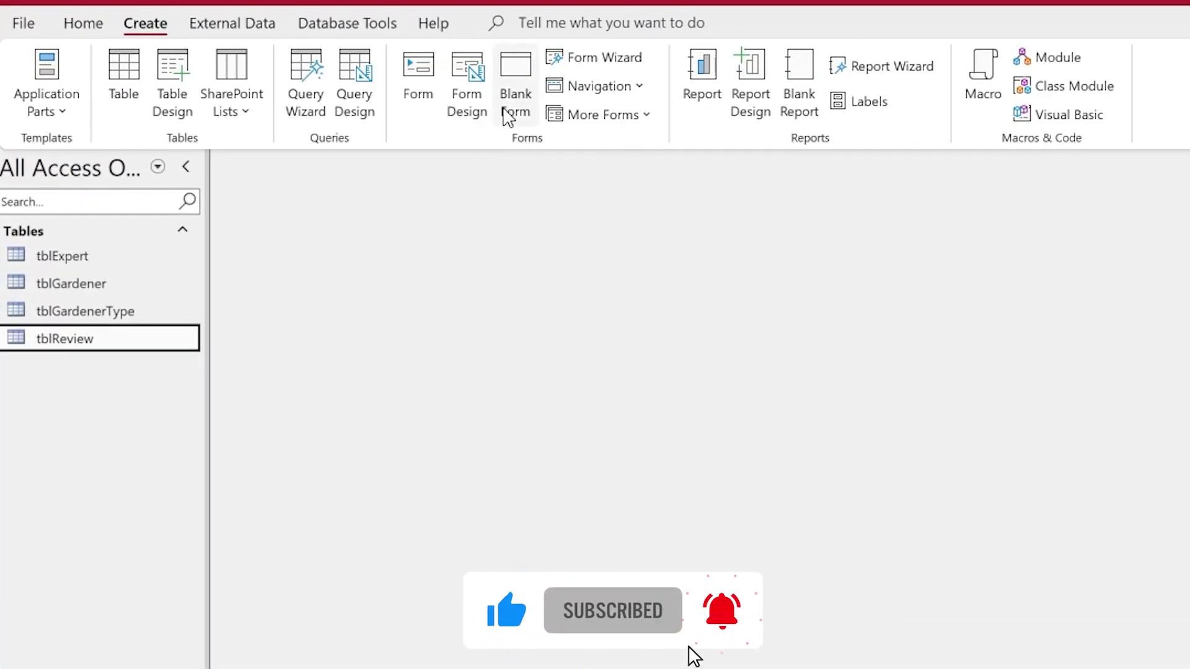
# Step: Use the Form Wizard to build a Columnar frmGardener form from all tblGardener fields, opened in Design View
pyautogui.click(574, 58)
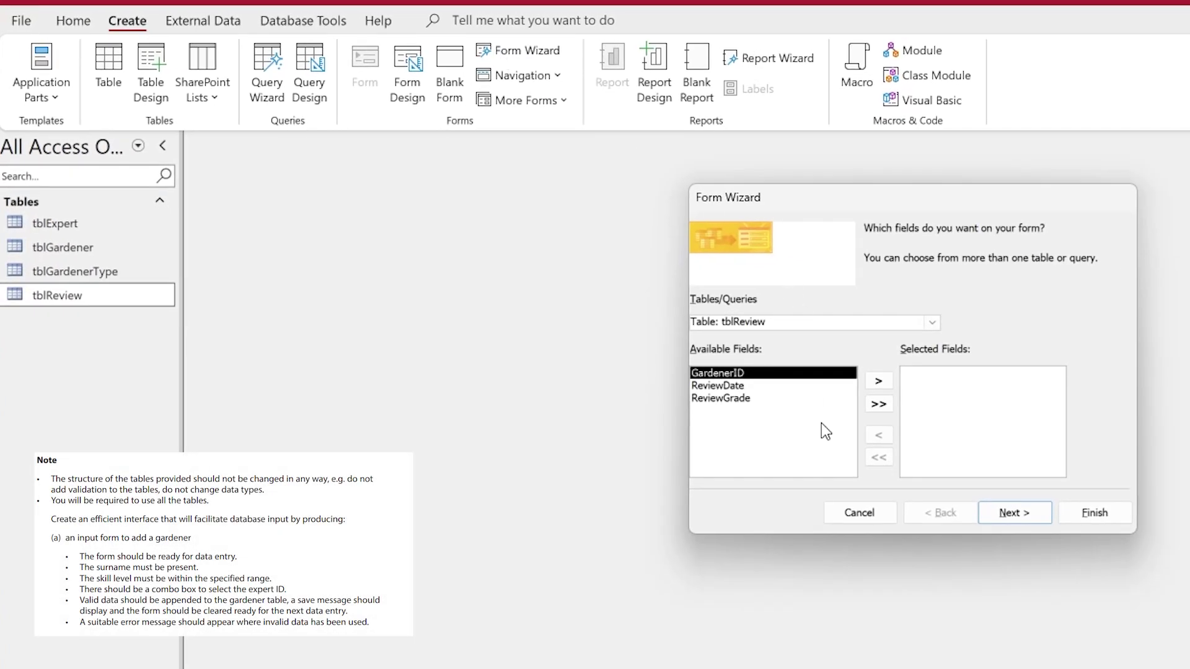
pyautogui.click(931, 322)
pyautogui.click(763, 350)
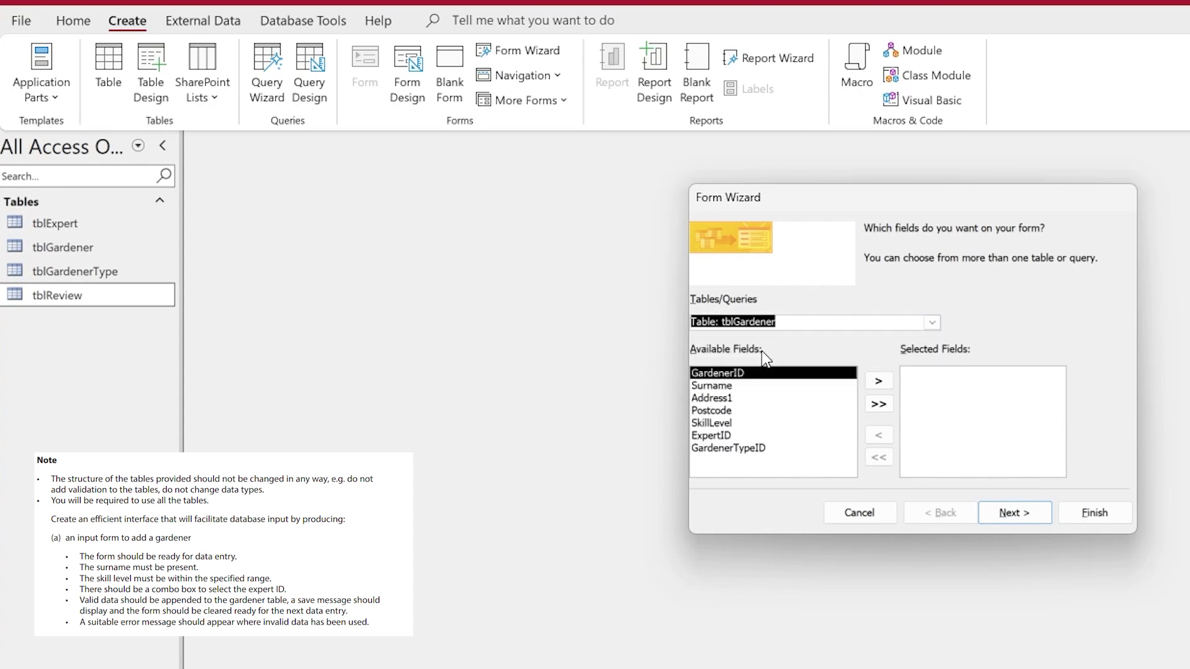
pyautogui.click(878, 405)
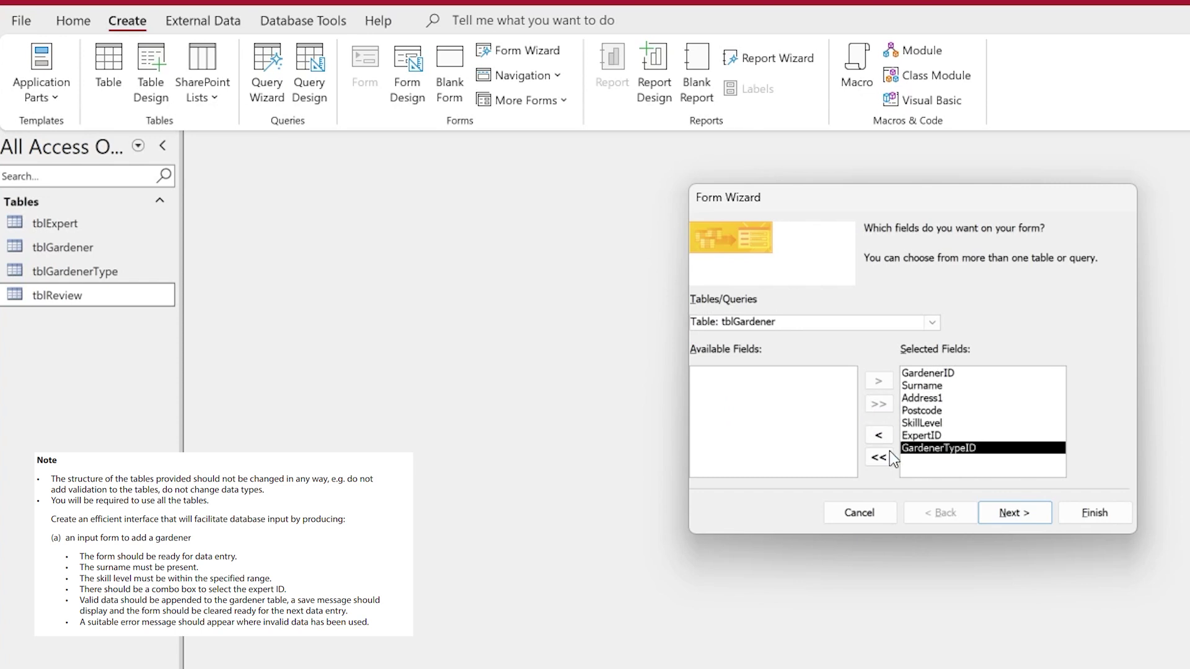
pyautogui.click(1020, 516)
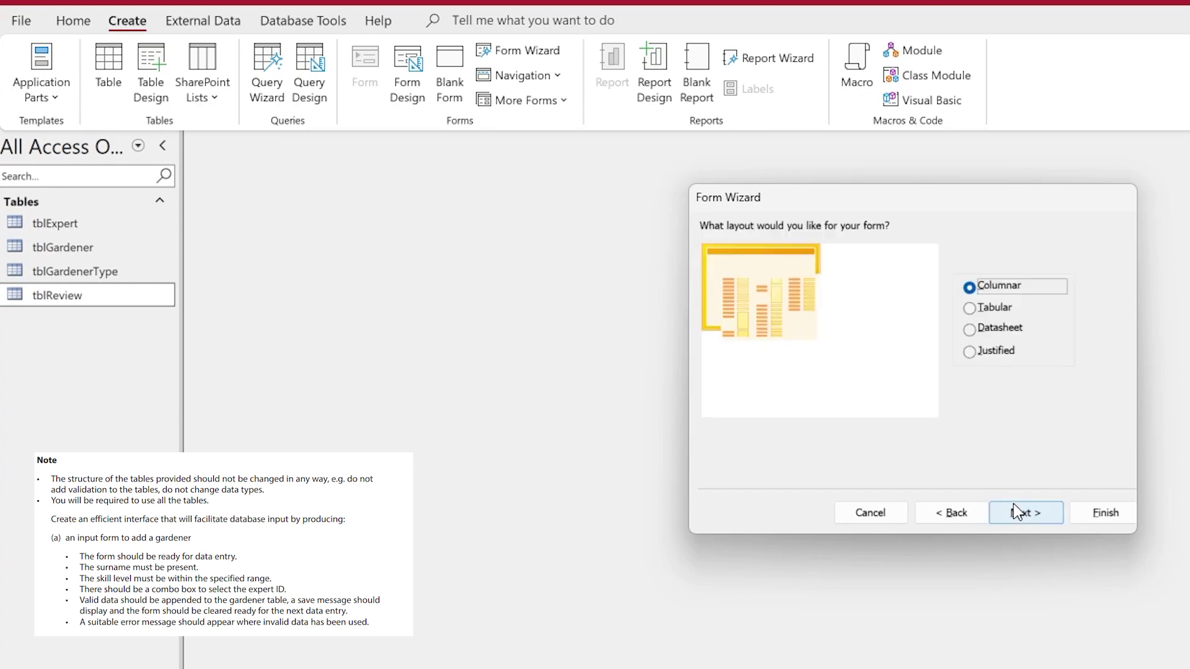
pyautogui.click(1013, 514)
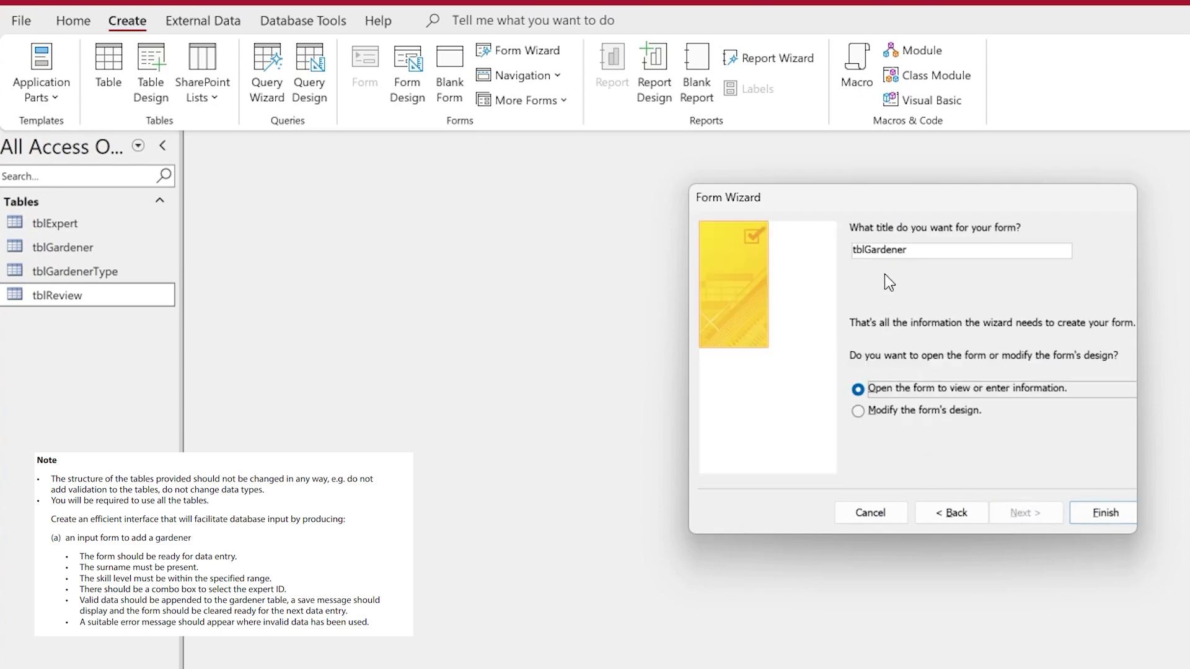
pyautogui.moveTo(866, 251); pyautogui.dragTo(816, 250)
pyautogui.press('BackSpace')
pyautogui.write('frm')
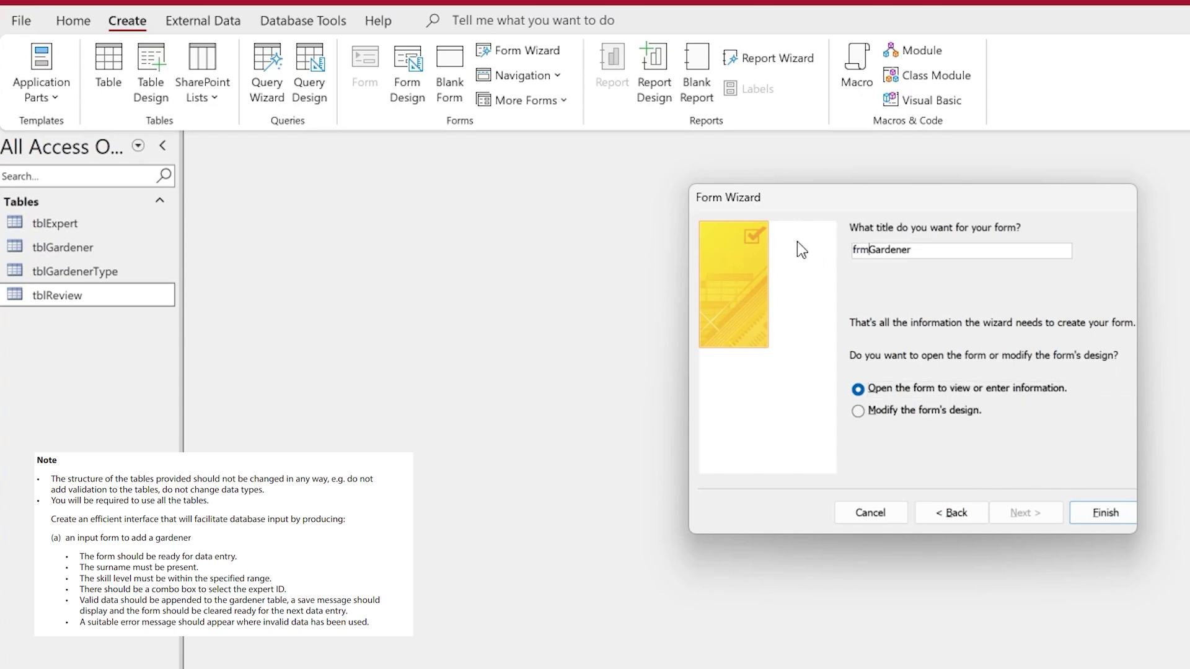
pyautogui.click(941, 419)
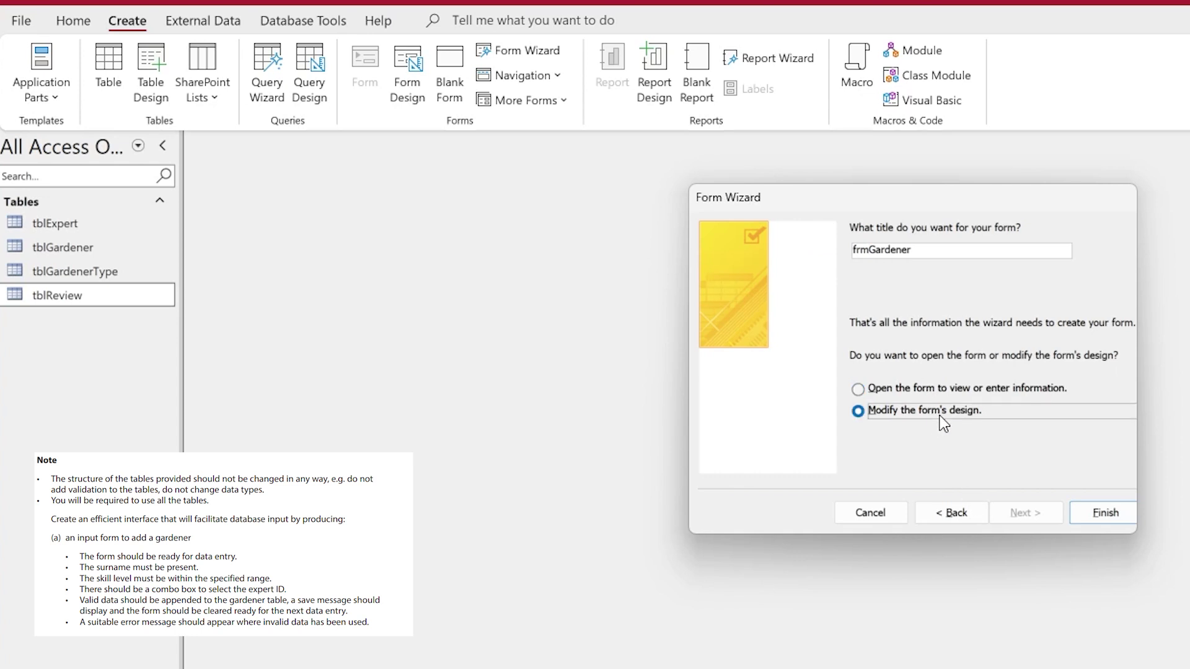
pyautogui.click(1111, 512)
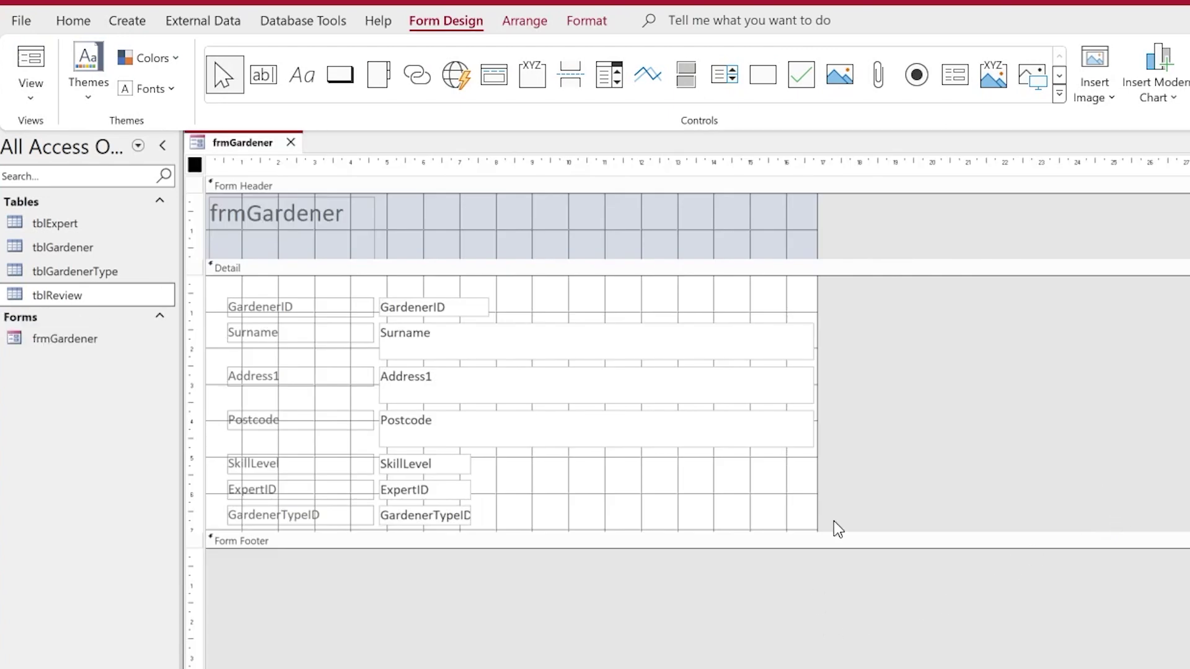
# Step: Make the Detail section taller and wider, then preview it in Form View and return to Design View
pyautogui.moveTo(833, 530); pyautogui.dragTo(833, 568)
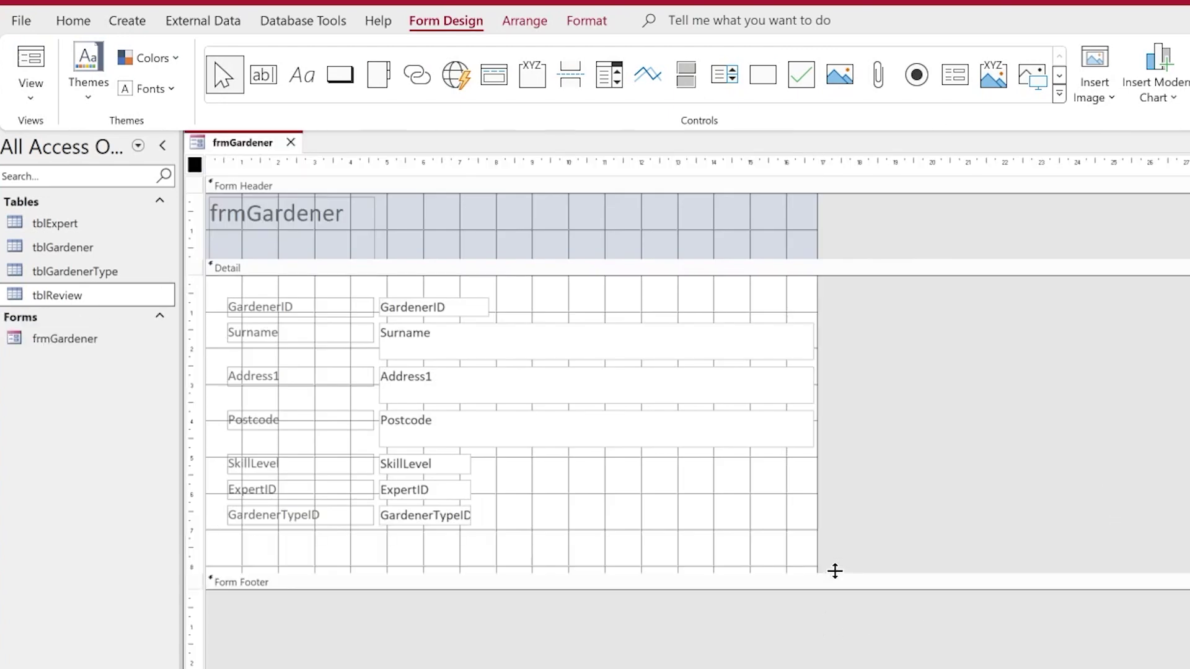
pyautogui.press('F4')
pyautogui.moveTo(814, 508); pyautogui.dragTo(845, 506)
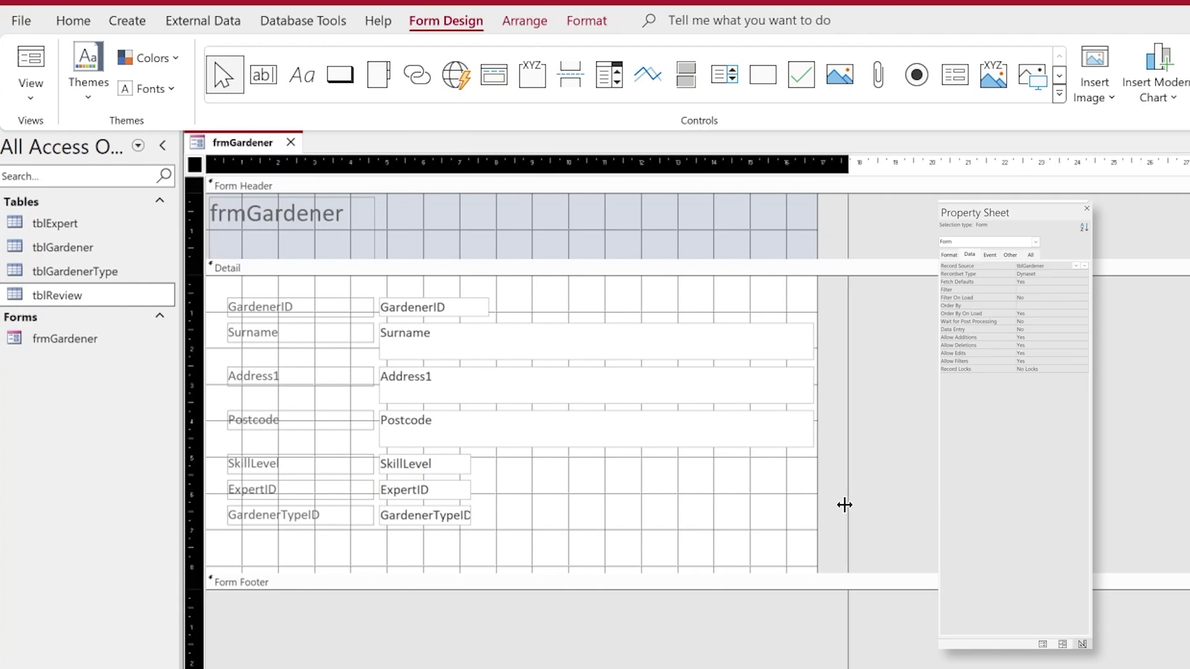
pyautogui.click(47, 62)
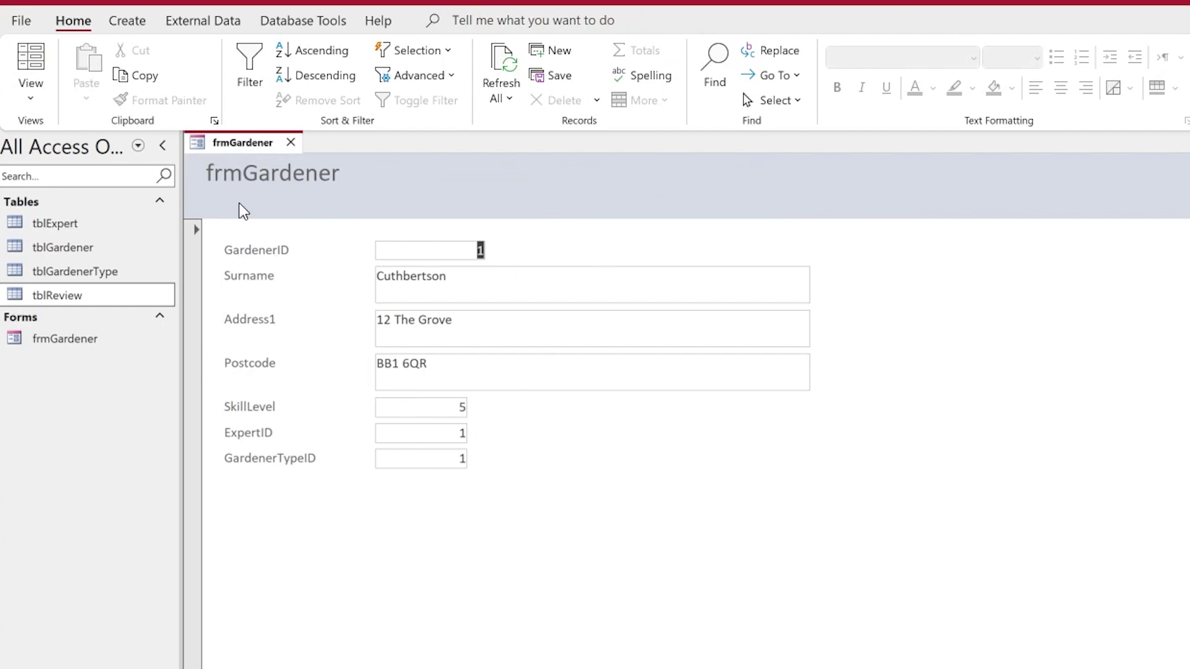
pyautogui.click(30, 97)
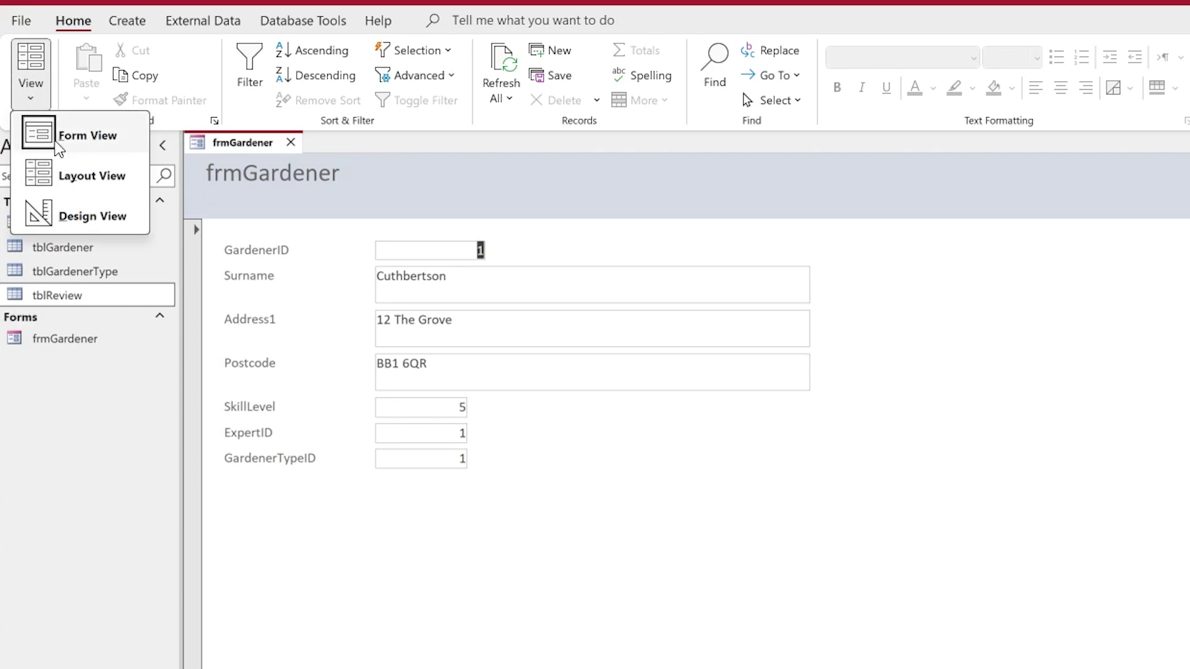
pyautogui.click(81, 225)
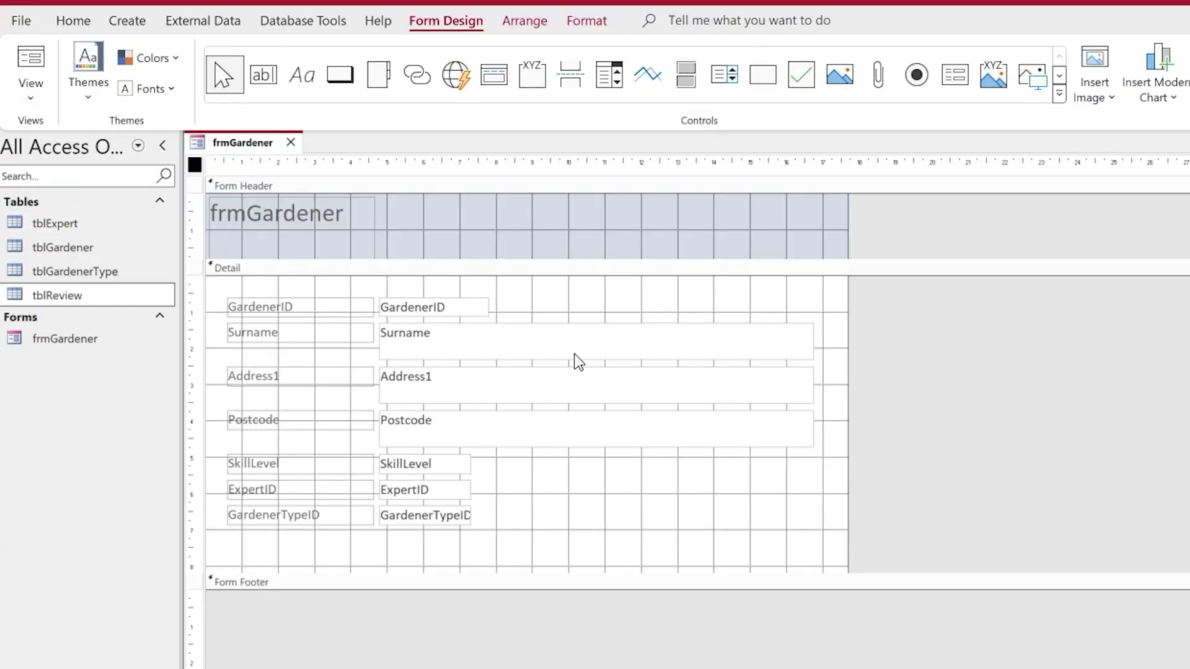
# Step: Shorten the Postcode and Surname text boxes
pyautogui.click(765, 428)
pyautogui.moveTo(816, 429); pyautogui.dragTo(470, 435)
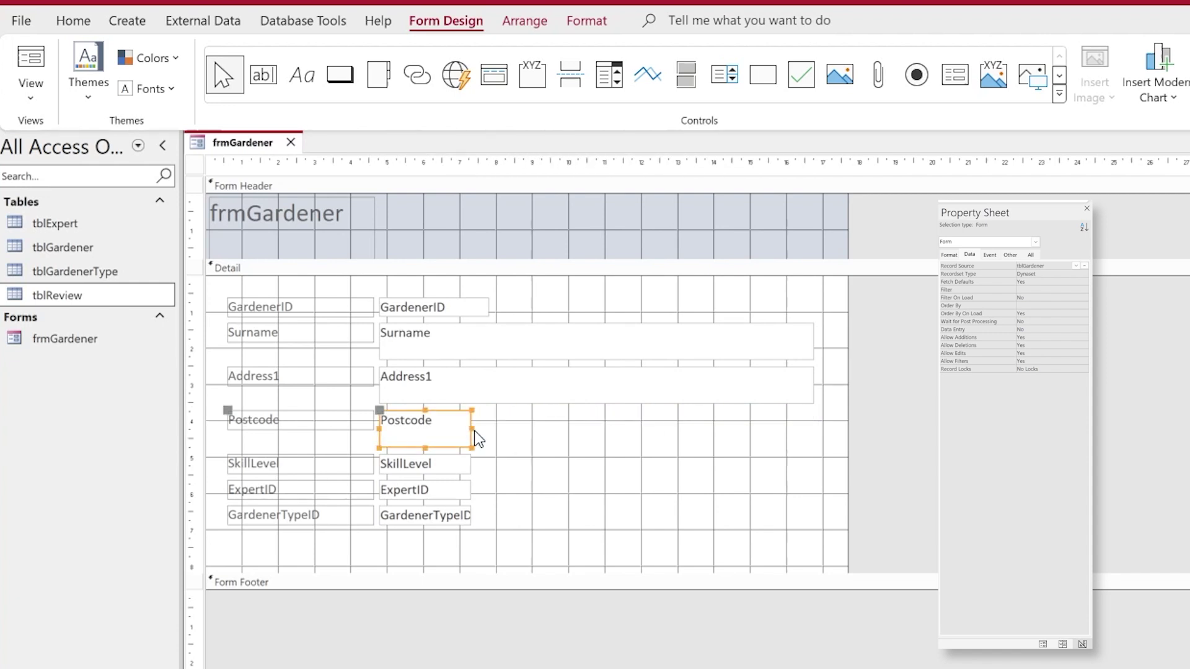
pyautogui.click(791, 354)
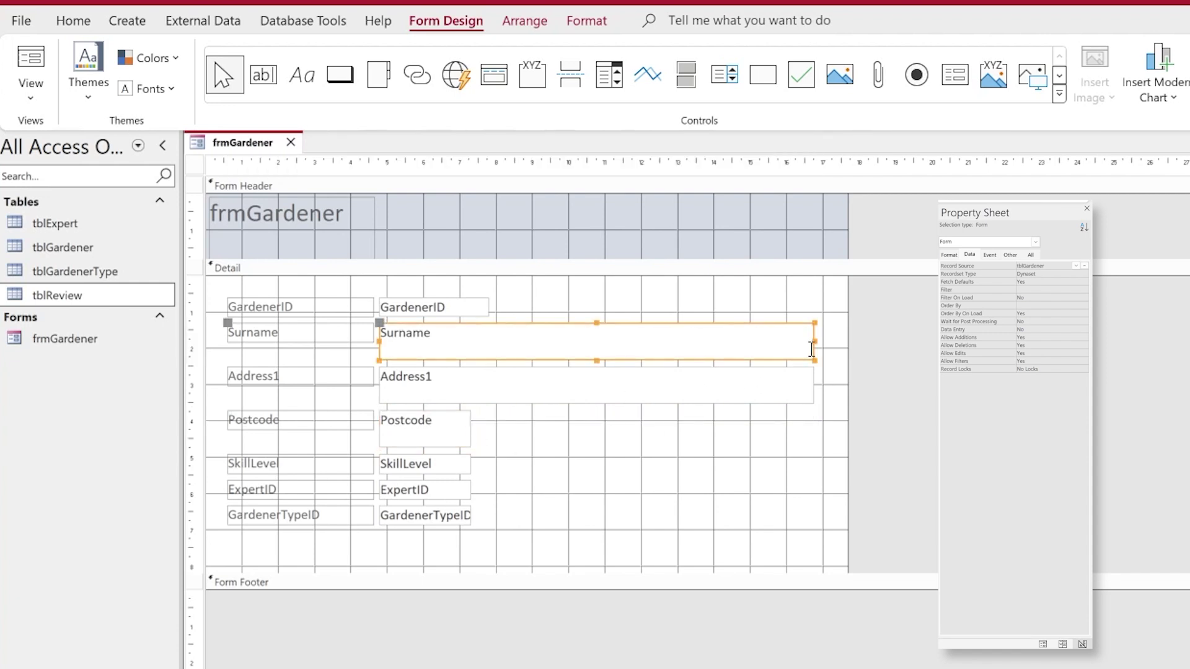
pyautogui.moveTo(812, 339); pyautogui.dragTo(569, 346)
pyautogui.click(593, 463)
# Step: Change the header heading text to 'Add a New Gardener'
pyautogui.click(247, 216)
pyautogui.click(245, 217)
pyautogui.press('BackSpace')
pyautogui.press('BackSpace')
pyautogui.press('BackSpace')
pyautogui.write('Add')
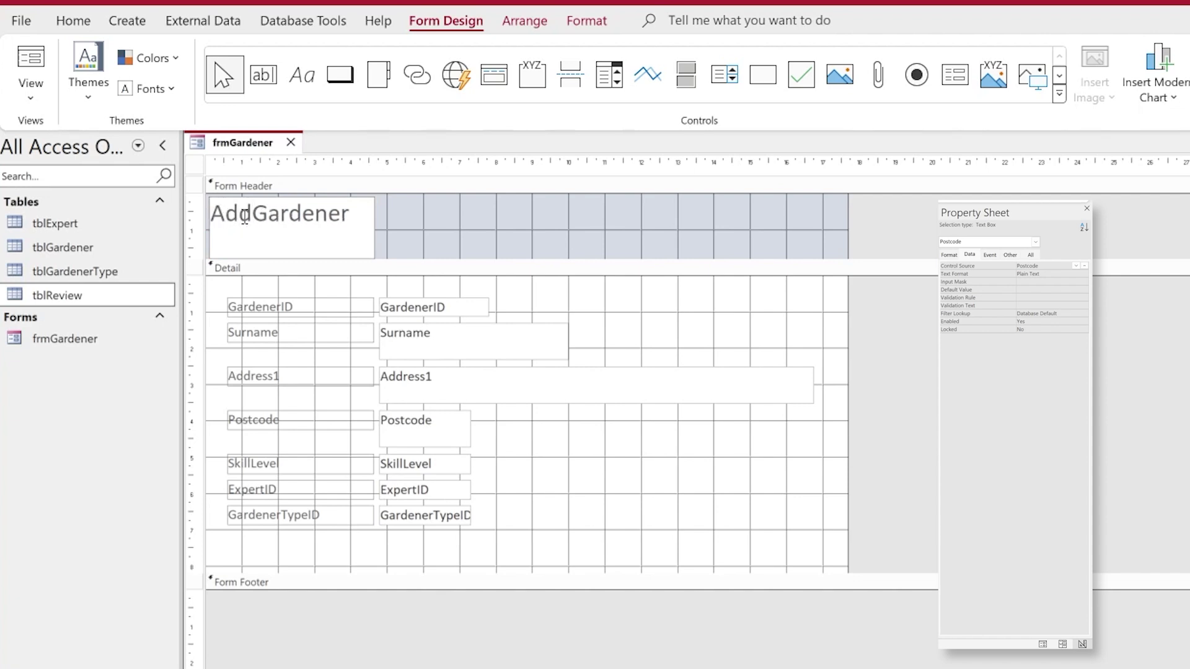
pyautogui.write(' a New')
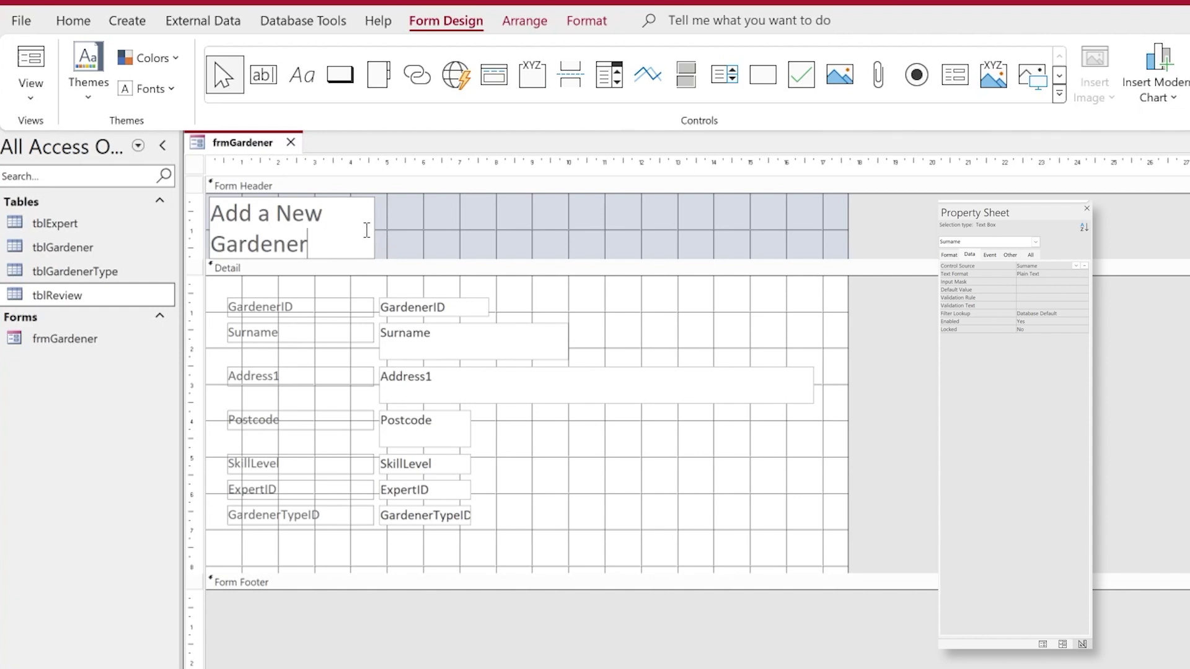
pyautogui.click(403, 231)
# Step: Resize the title label to one line, centre it in the header, and narrow it to fit
pyautogui.click(377, 234)
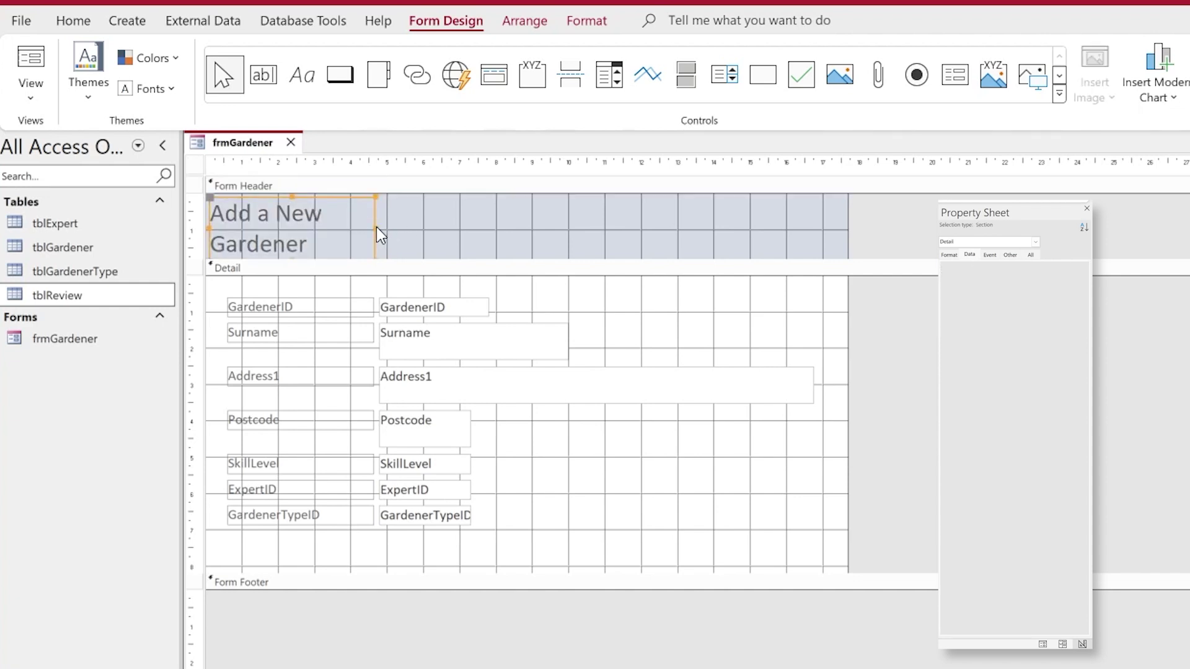
pyautogui.moveTo(375, 228); pyautogui.dragTo(569, 224)
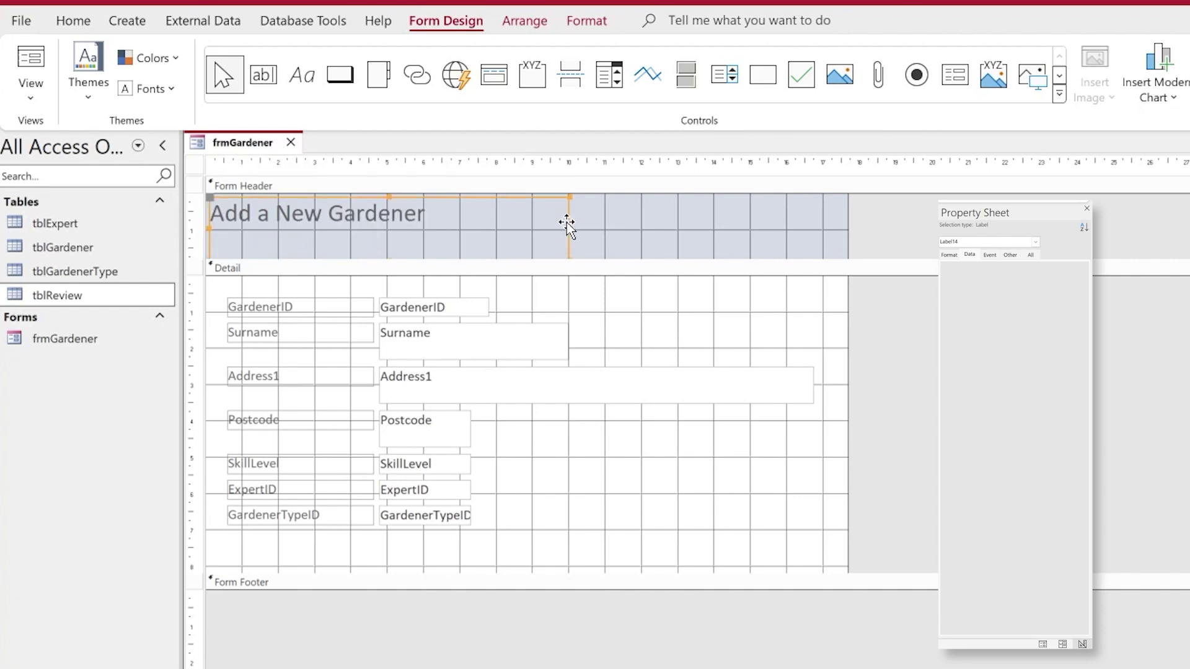
pyautogui.moveTo(388, 256); pyautogui.dragTo(504, 214)
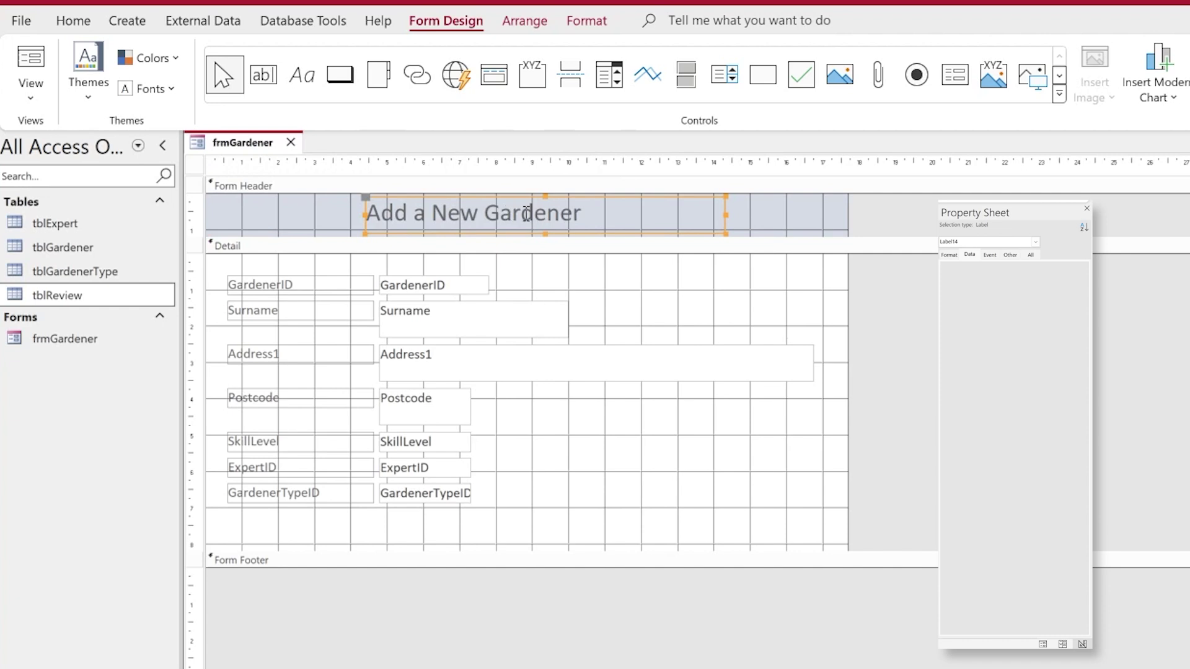
pyautogui.click(723, 215)
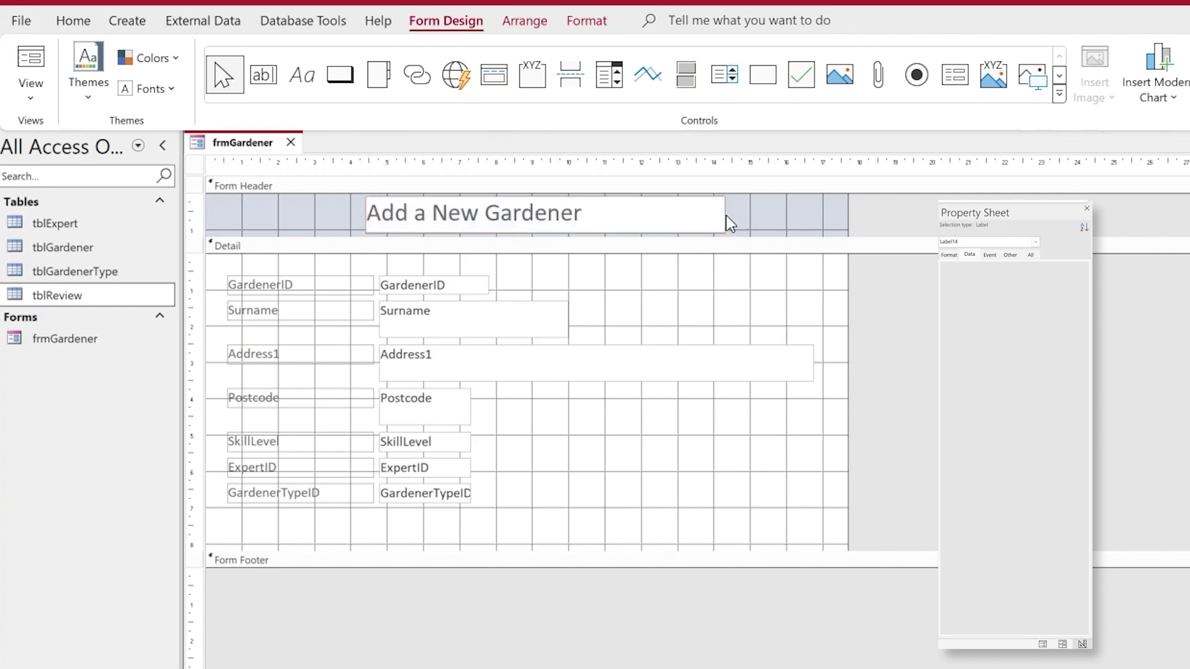
pyautogui.click(727, 222)
pyautogui.click(722, 217)
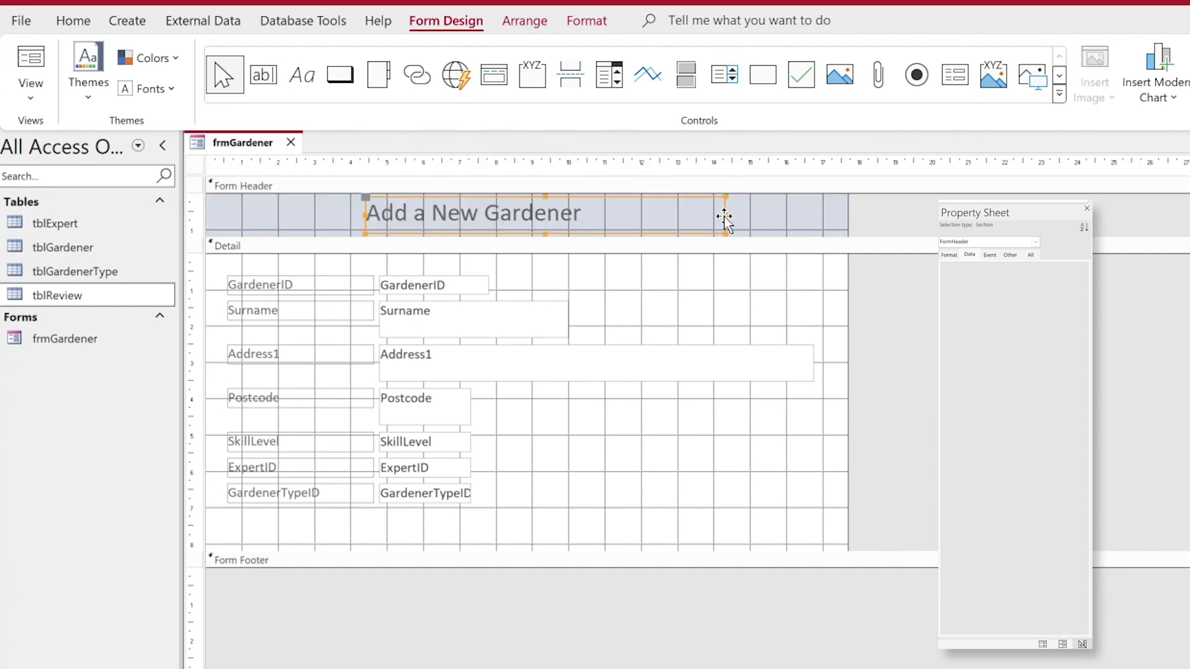
pyautogui.moveTo(726, 215); pyautogui.dragTo(596, 227)
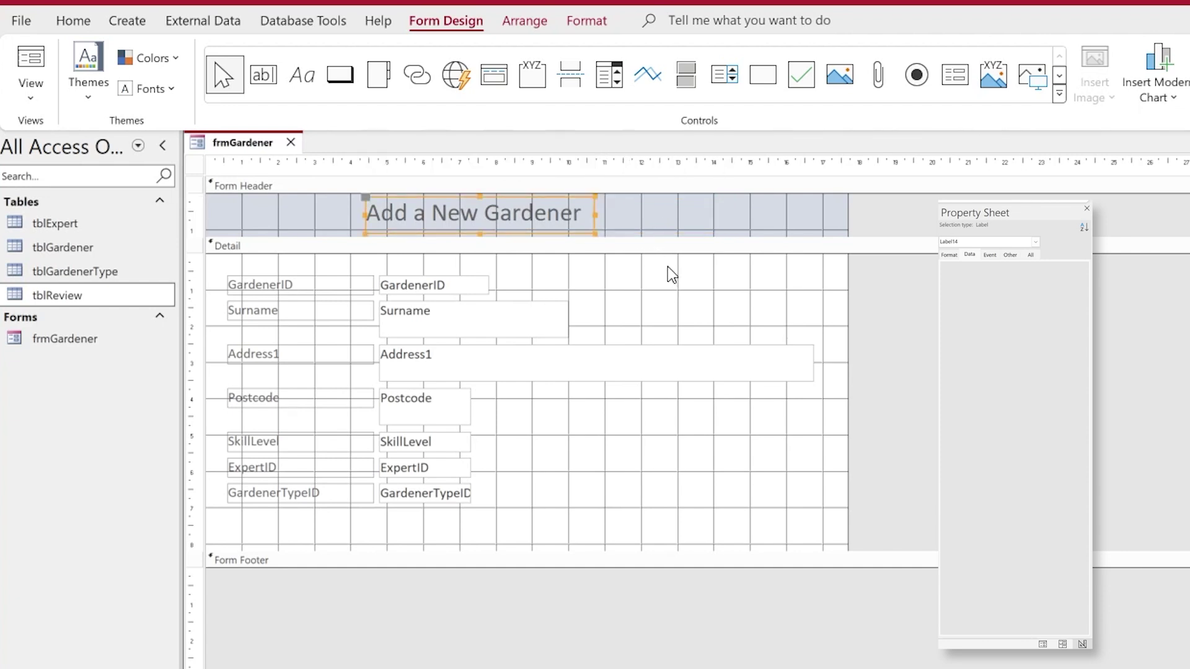
pyautogui.click(263, 291)
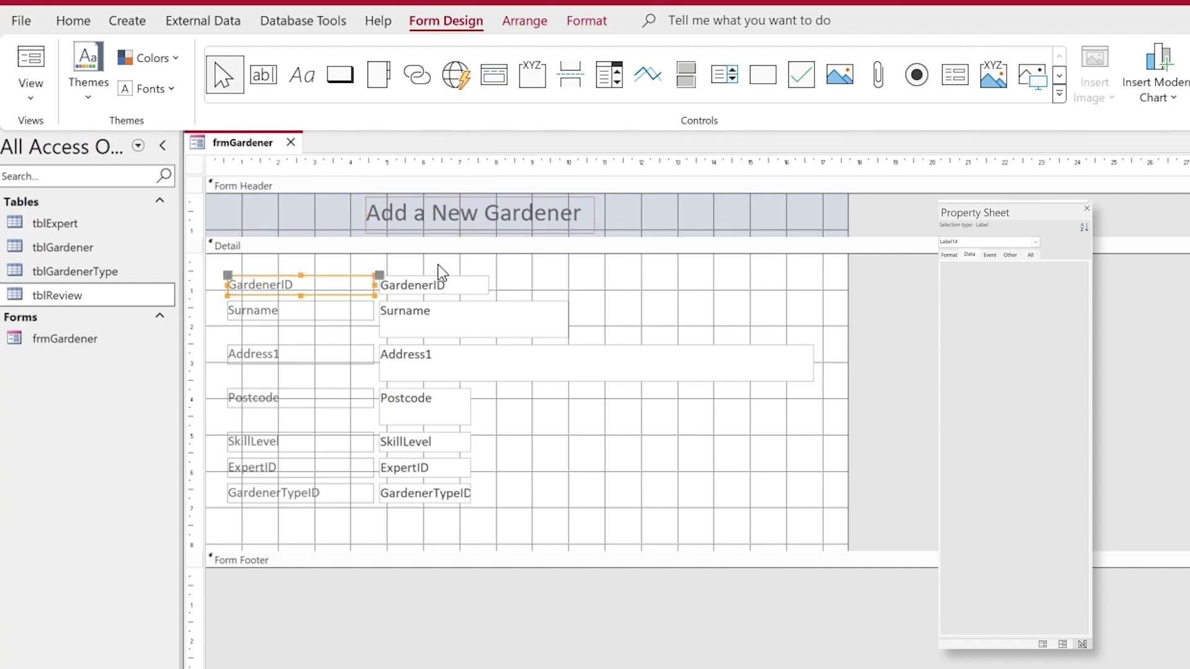
# Step: Select the GardenerID text box and preview the form before returning to Design View
pyautogui.click(443, 284)
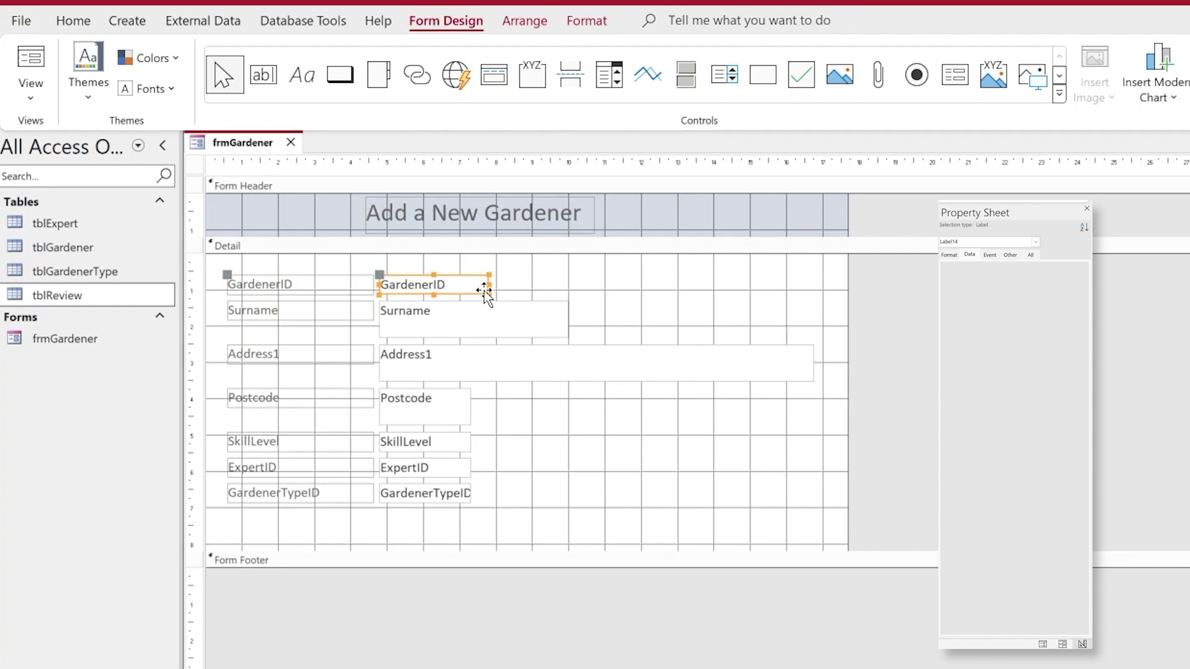
pyautogui.click(30, 69)
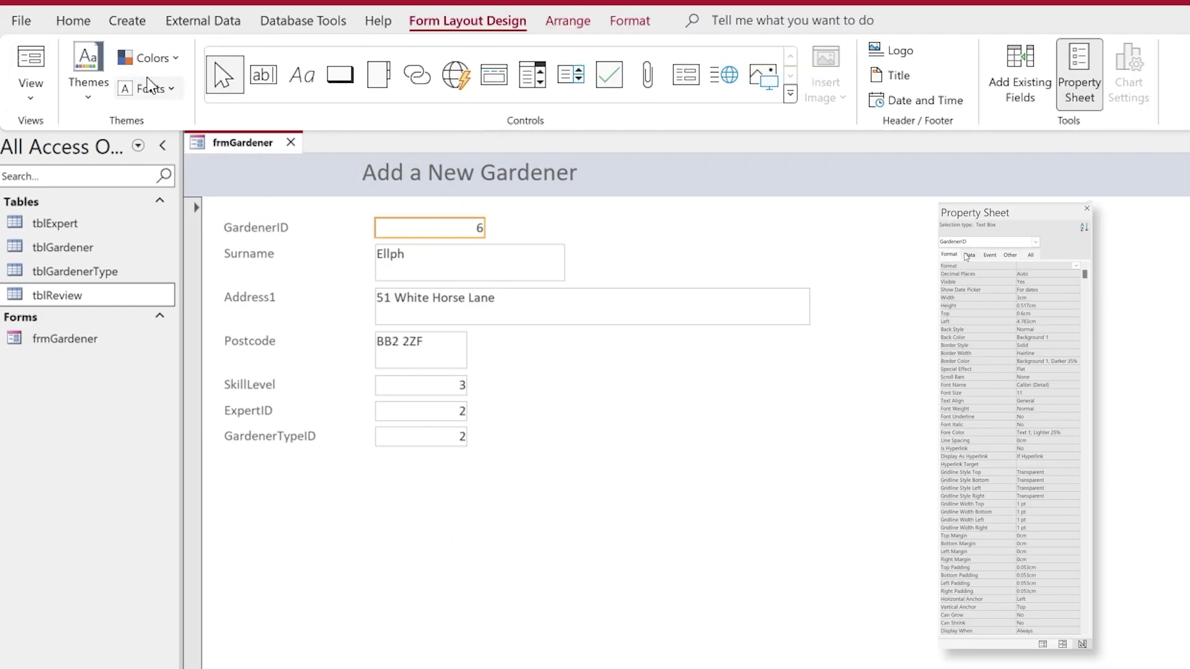
pyautogui.click(26, 104)
pyautogui.click(79, 215)
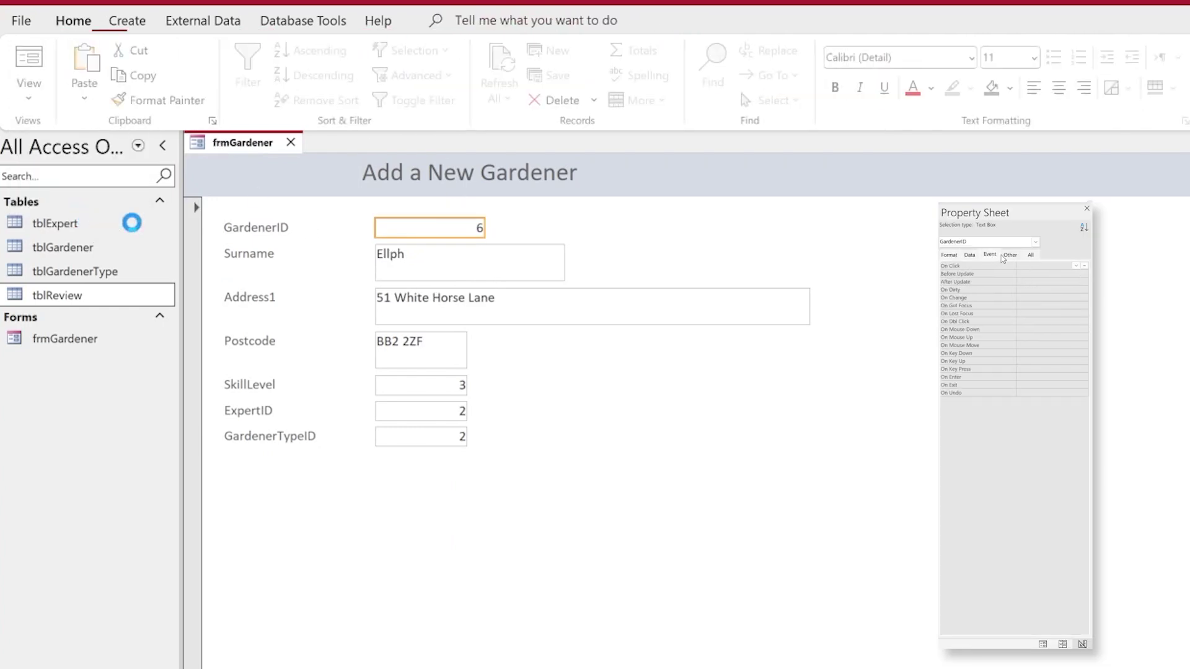
# Step: Set the GardenerID text box's Locked property to Yes on the All tab
pyautogui.click(1030, 256)
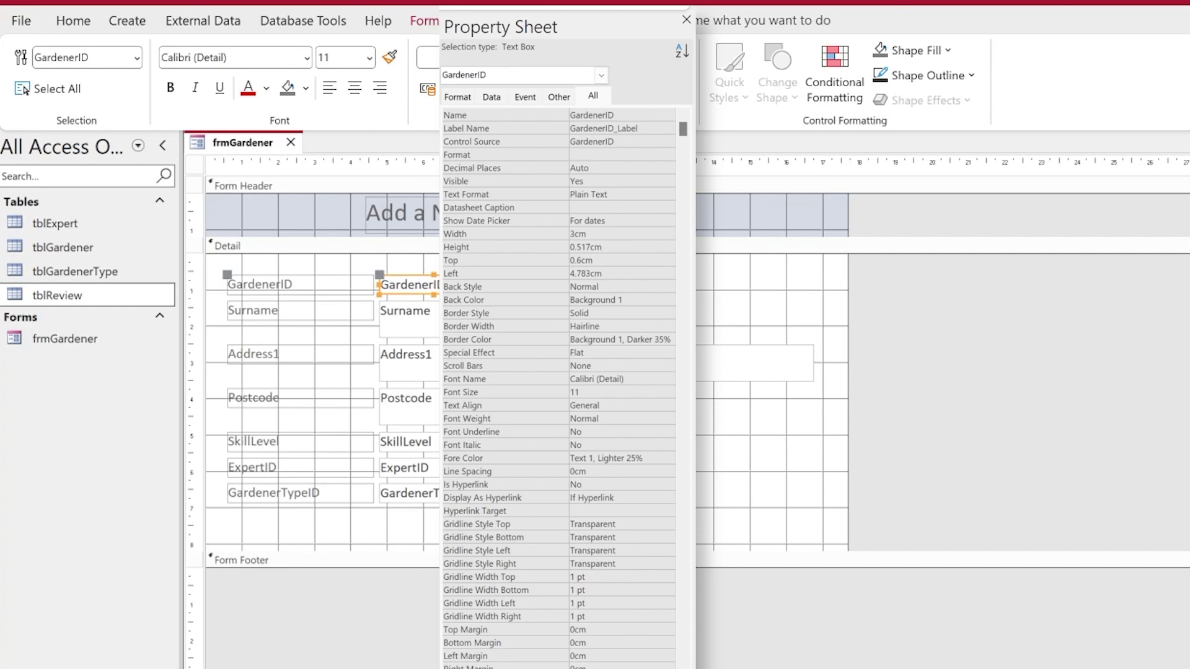
pyautogui.scroll(-3, 587, 349)
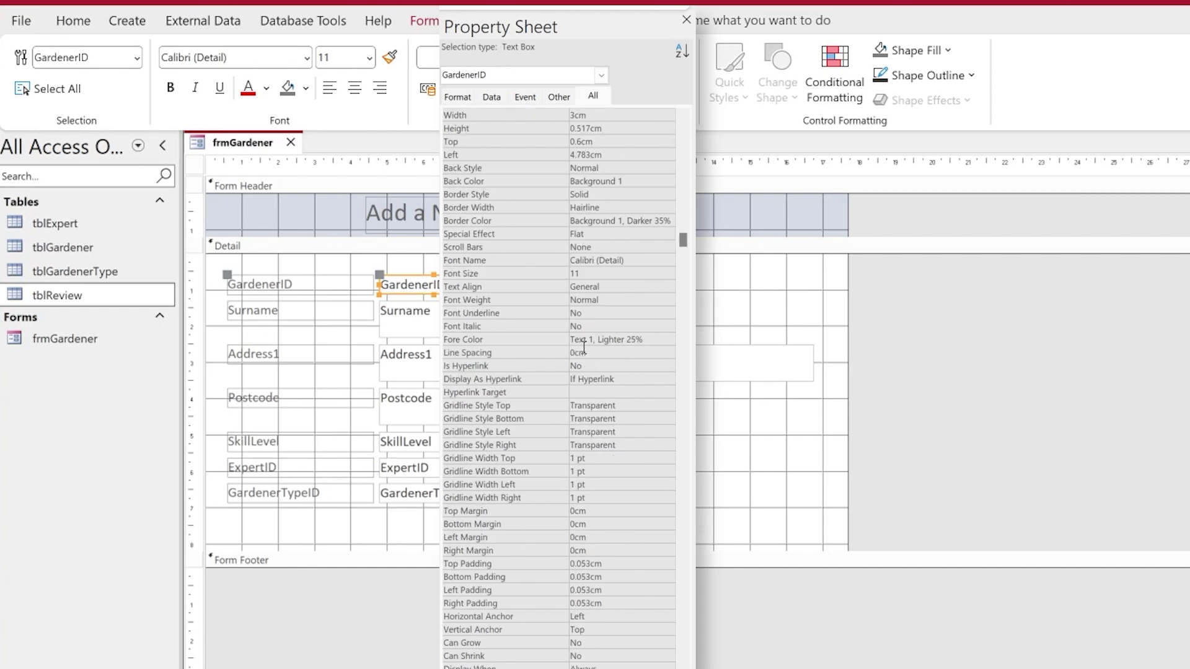
pyautogui.scroll(-2, 584, 349)
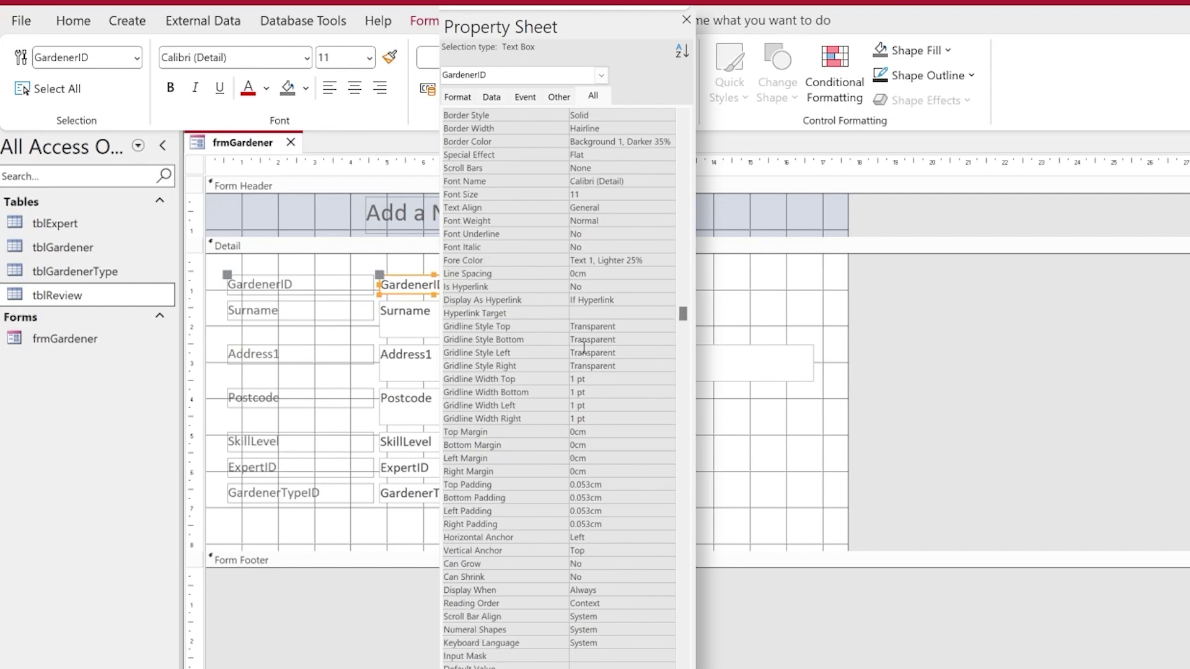
pyautogui.scroll(-1, 585, 351)
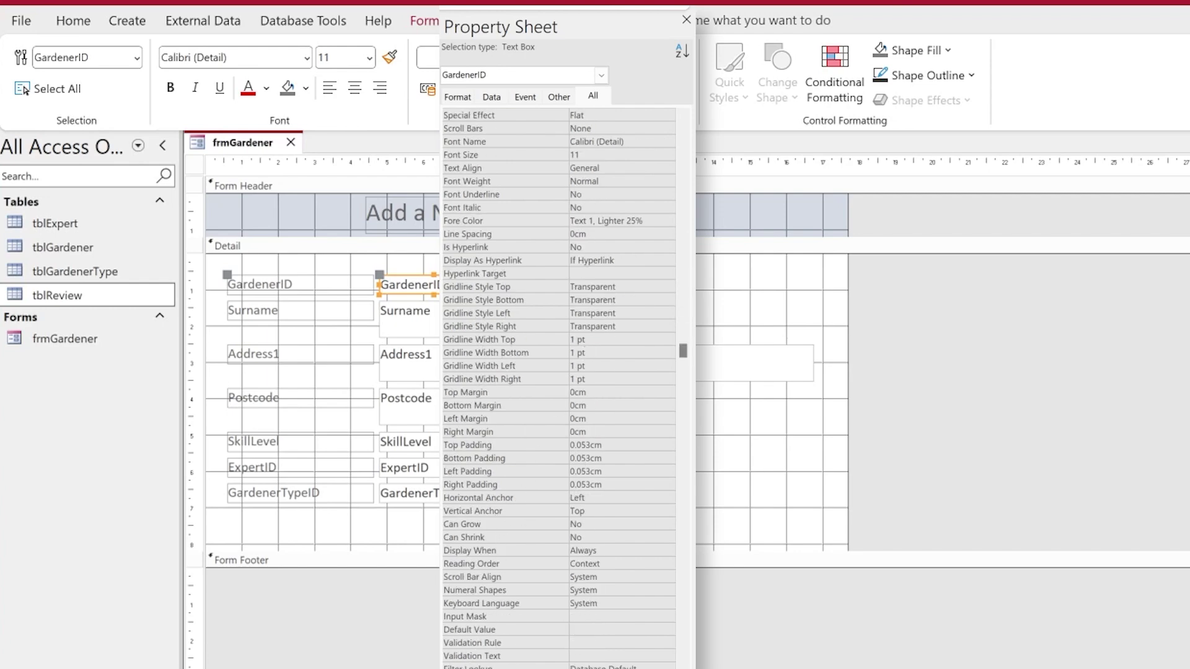
pyautogui.scroll(-4, 476, 619)
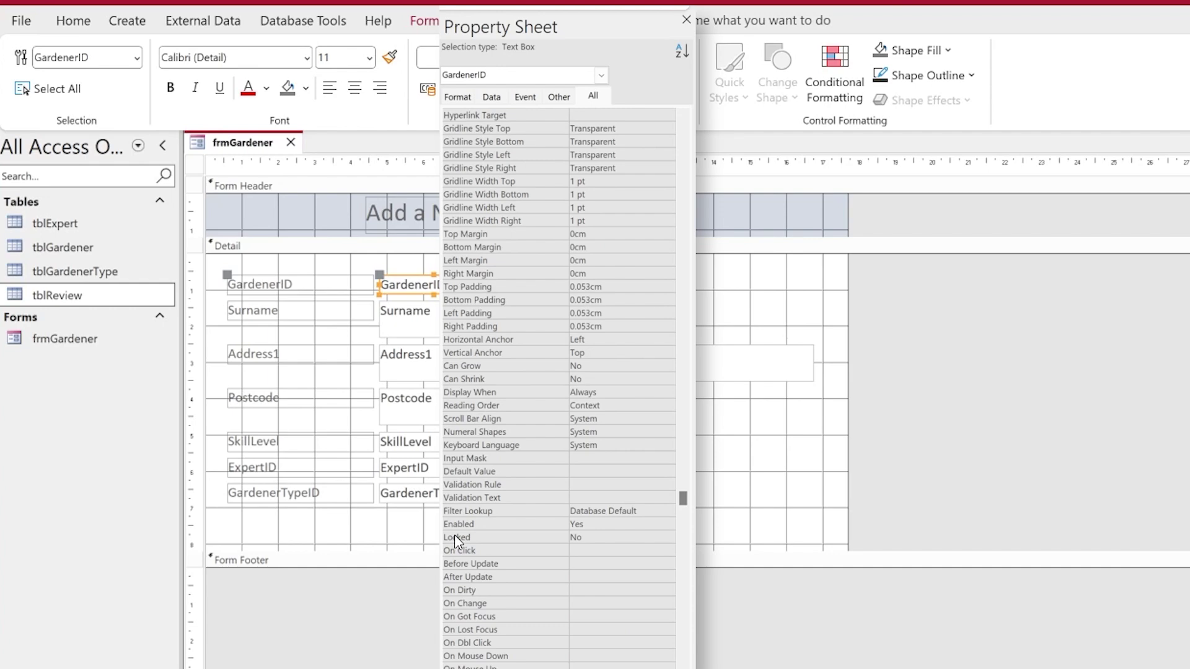
pyautogui.click(662, 537)
pyautogui.click(669, 537)
pyautogui.click(638, 551)
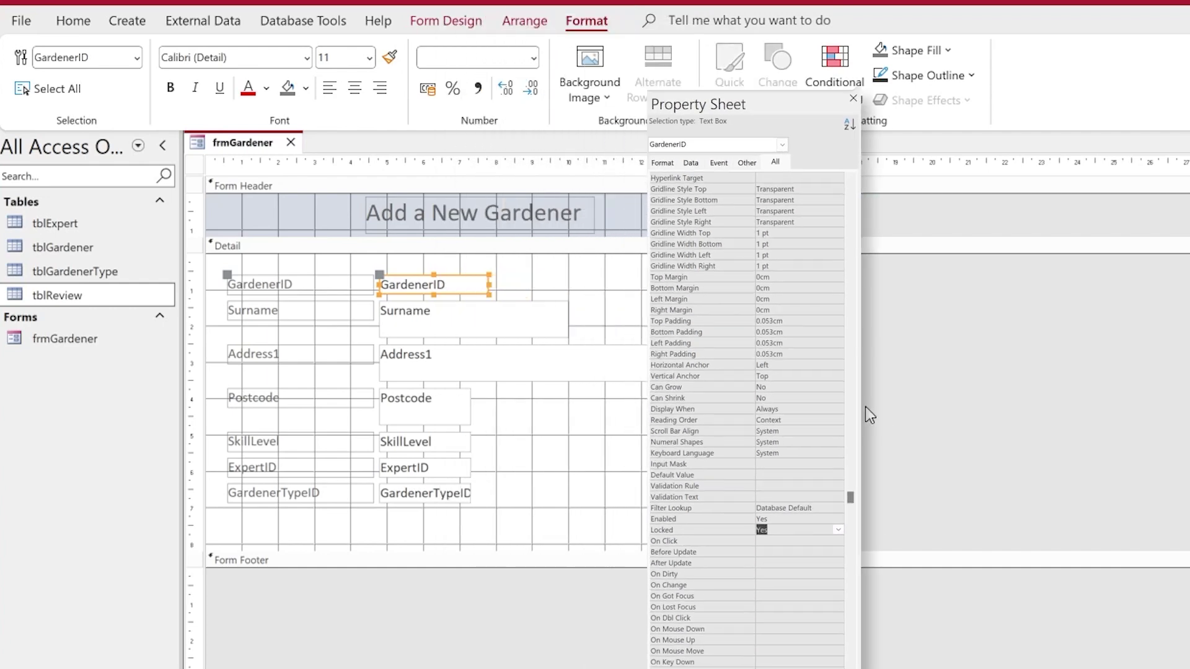
pyautogui.click(560, 303)
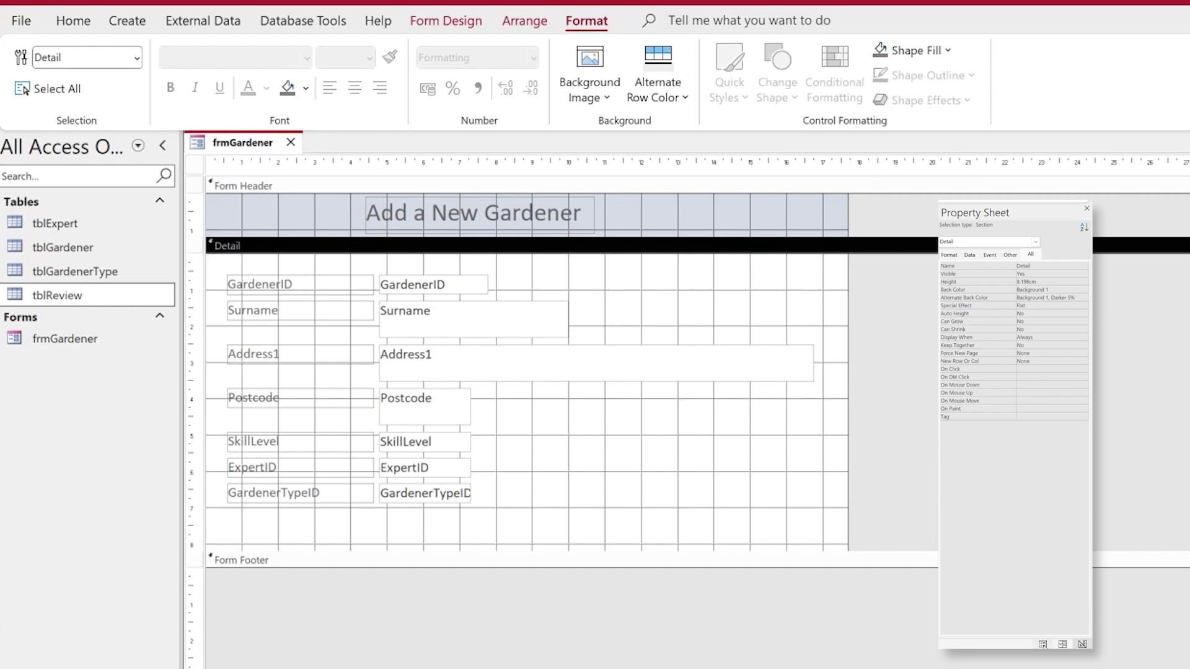
pyautogui.click(1042, 644)
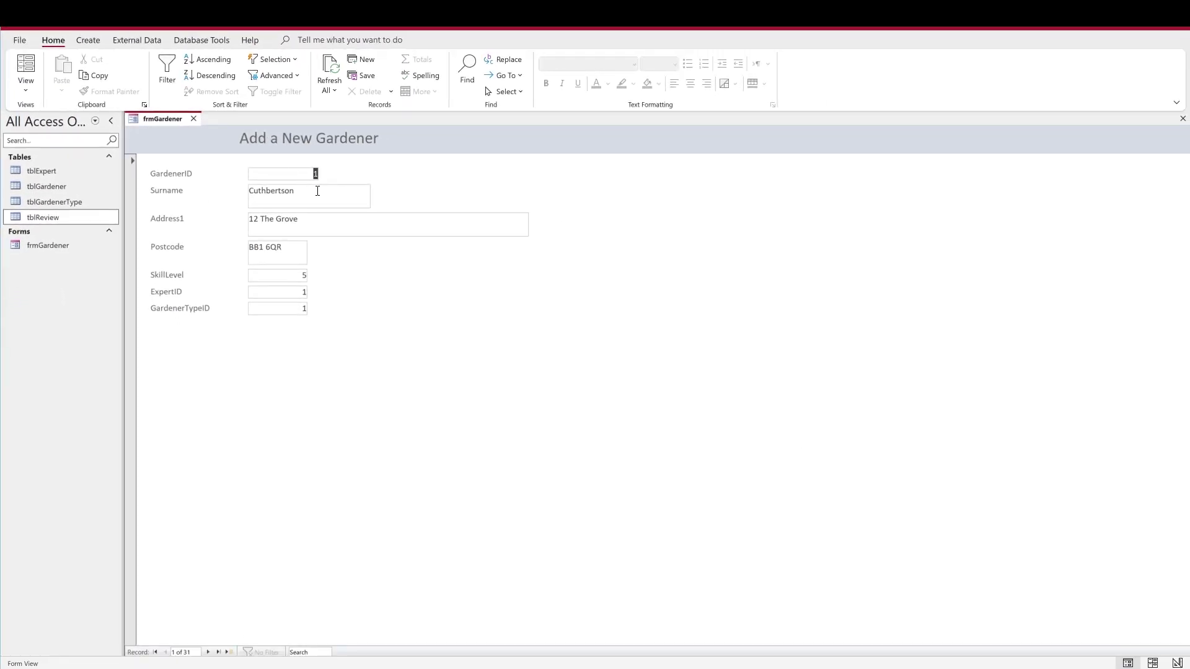
# Step: Browse to the next record, a blank new record, then the first record, and return to Design View
pyautogui.click(210, 652)
pyautogui.click(228, 653)
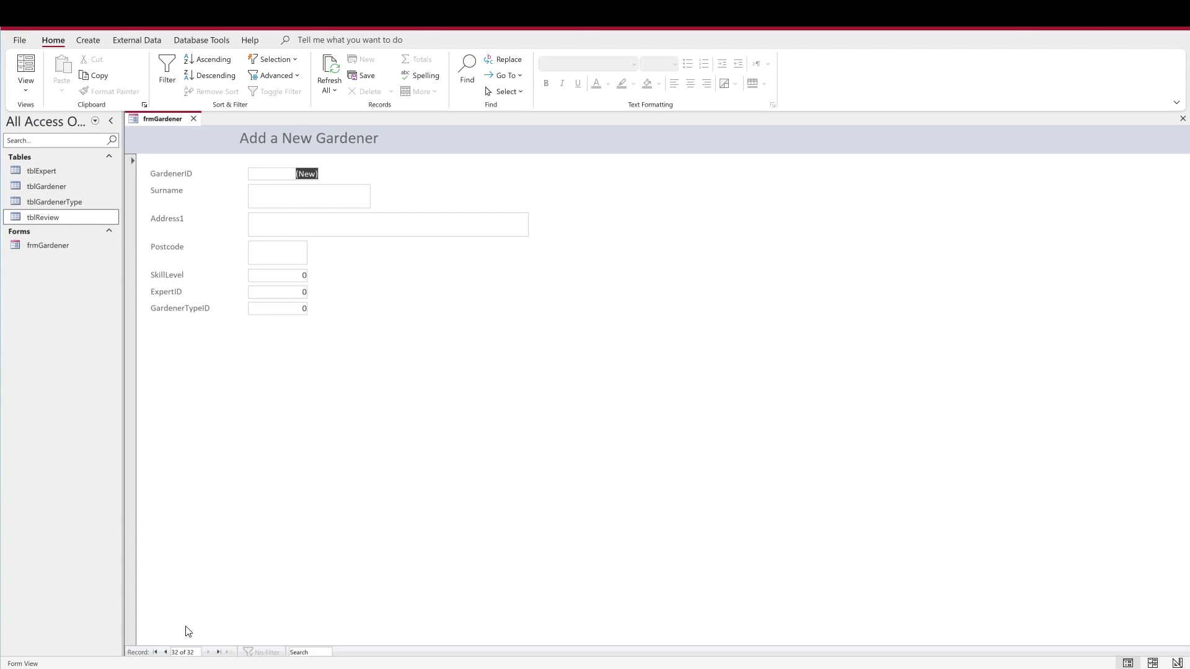
pyautogui.click(155, 653)
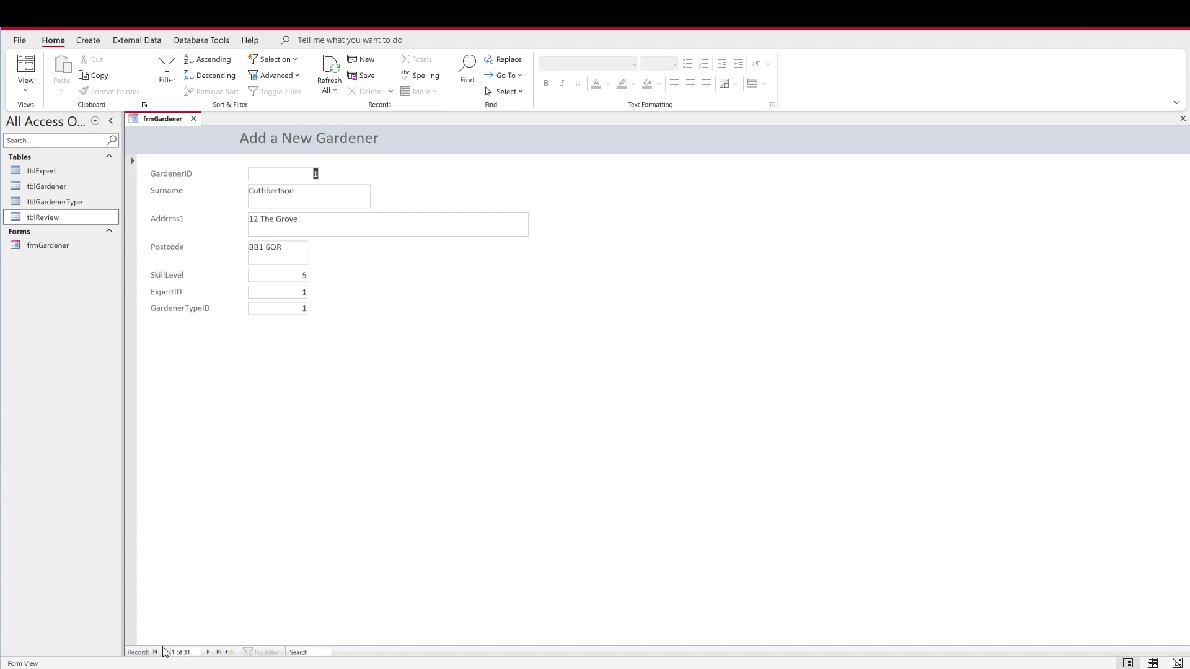
pyautogui.click(26, 87)
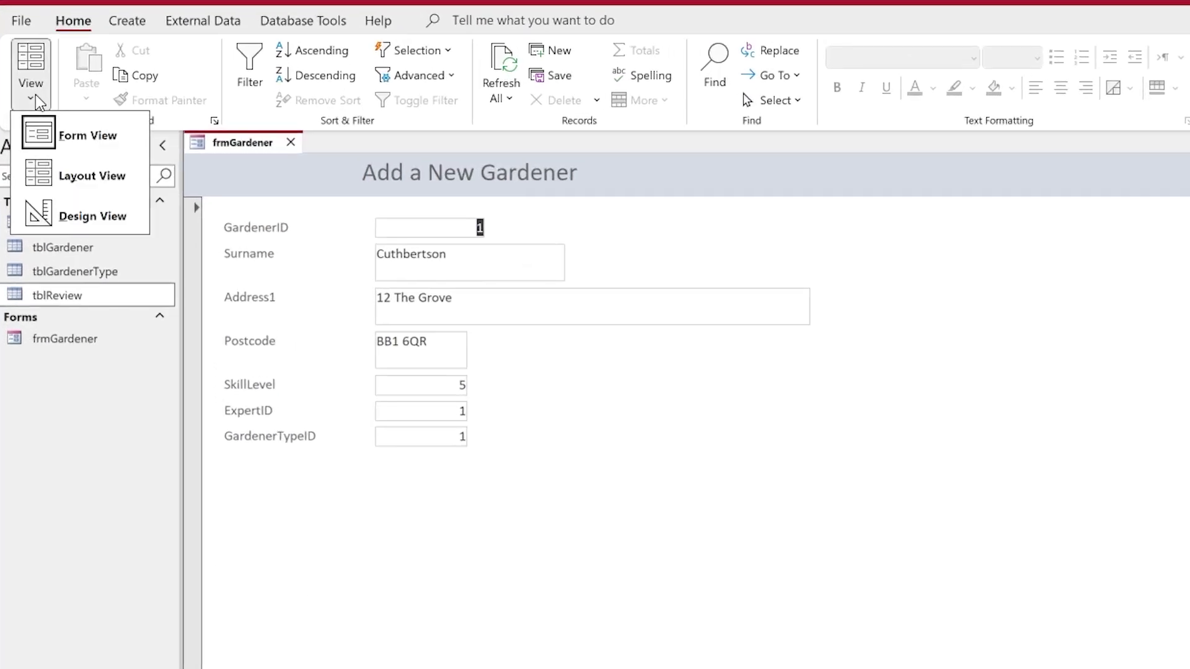
pyautogui.click(65, 220)
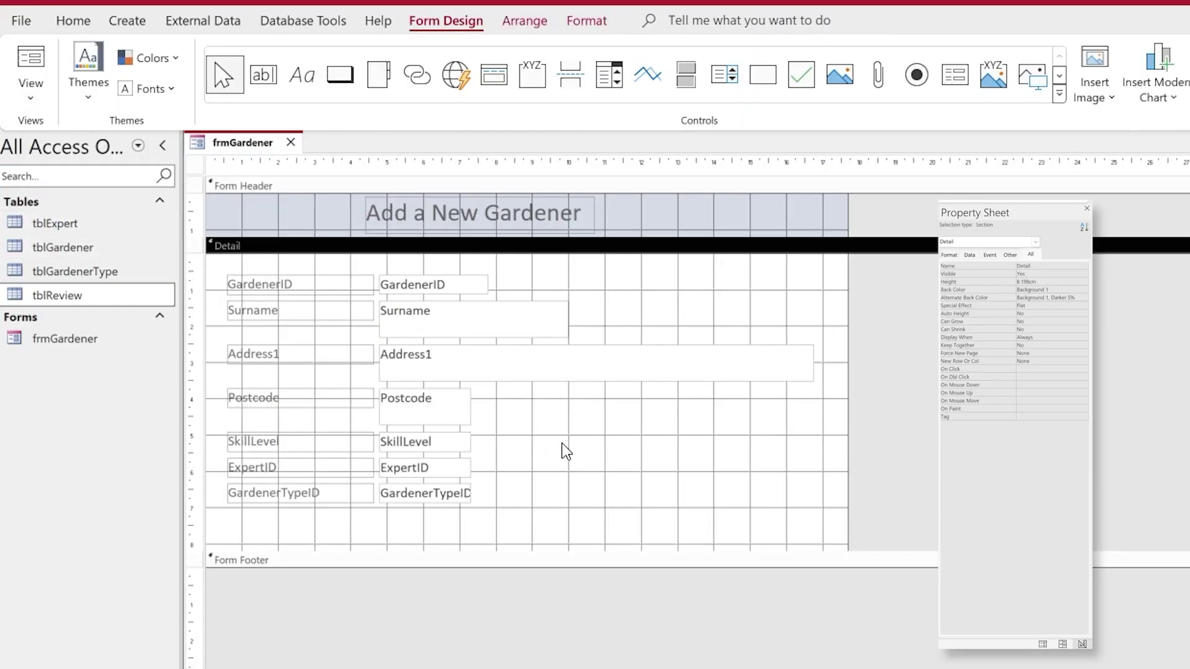
# Step: Set the form's Data Entry property to Yes and test it in Form View
pyautogui.click(196, 166)
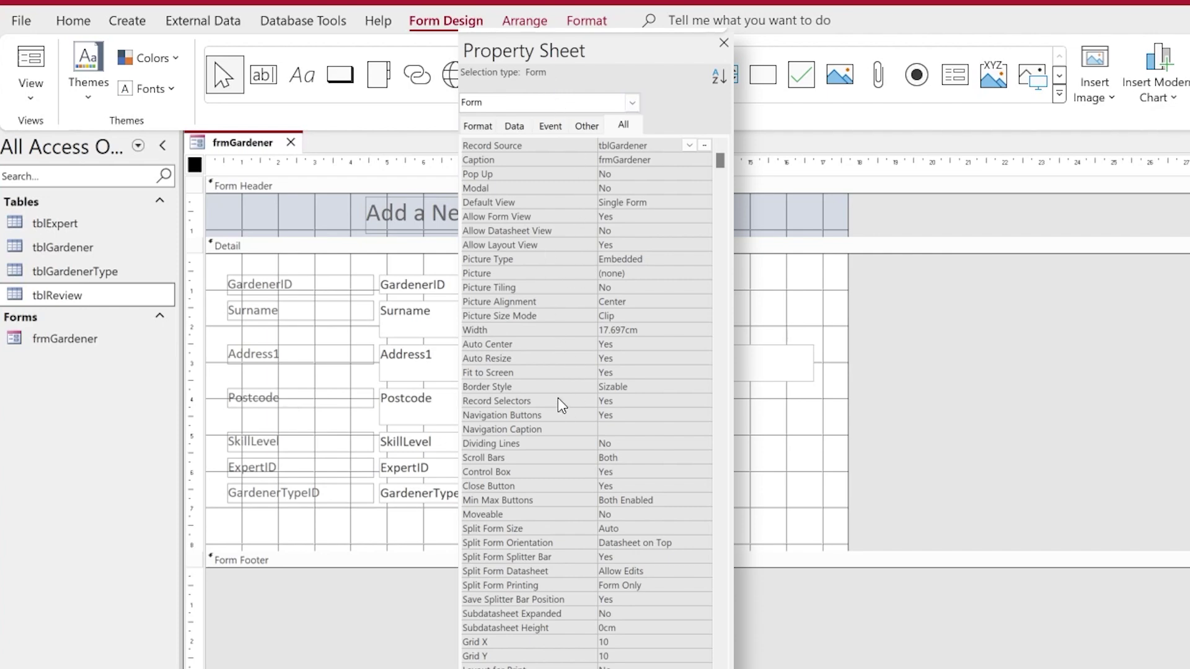
pyautogui.scroll(-4, 546, 398)
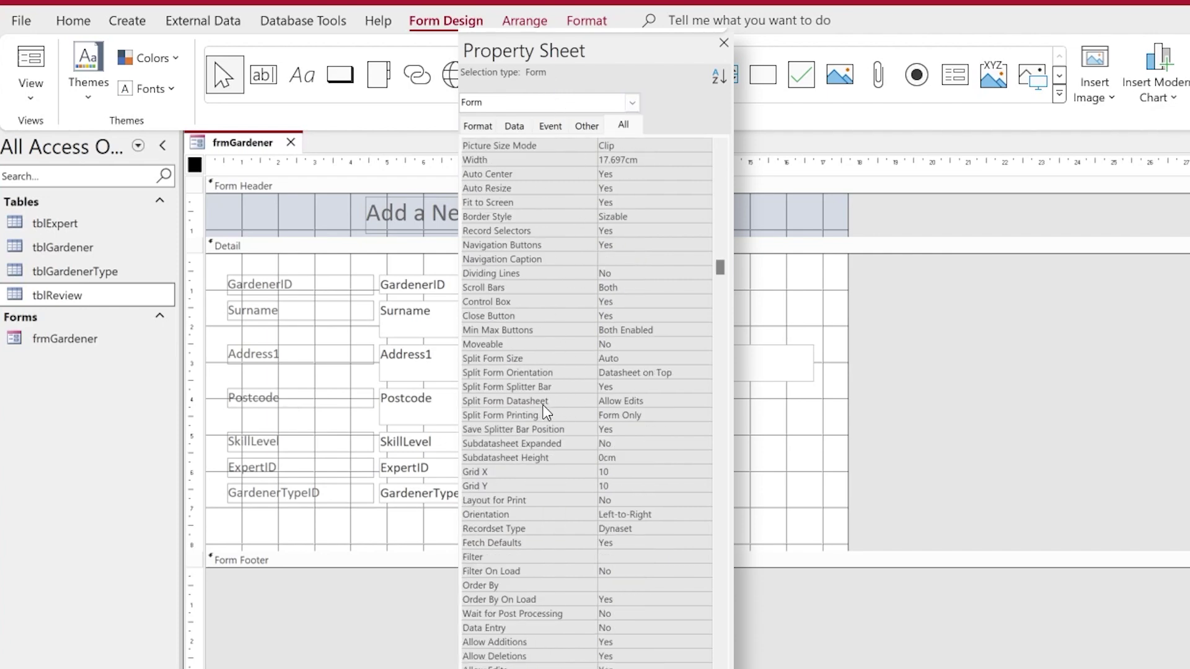
pyautogui.scroll(-1, 545, 412)
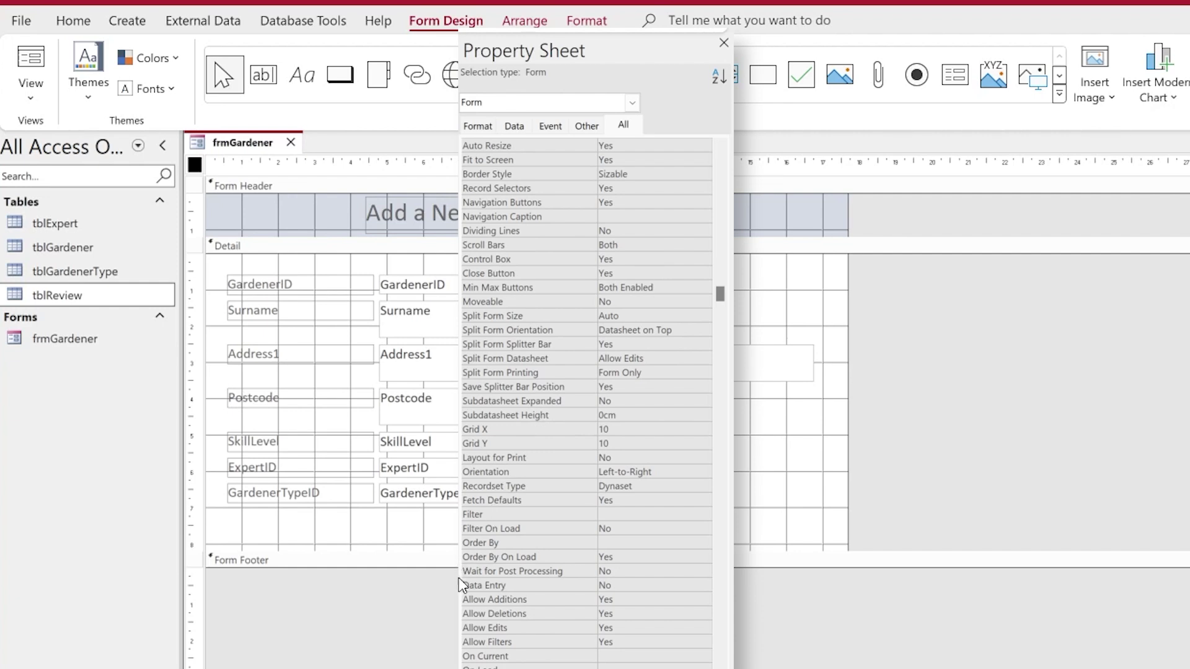
pyautogui.click(500, 585)
pyautogui.click(704, 585)
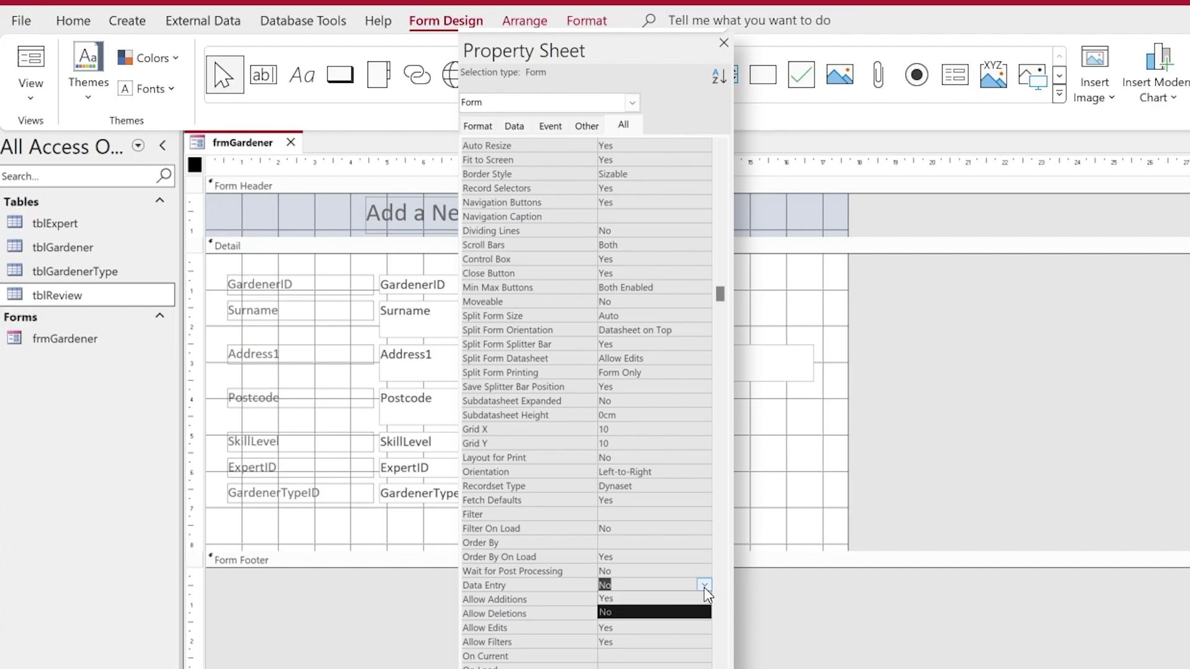
pyautogui.click(612, 599)
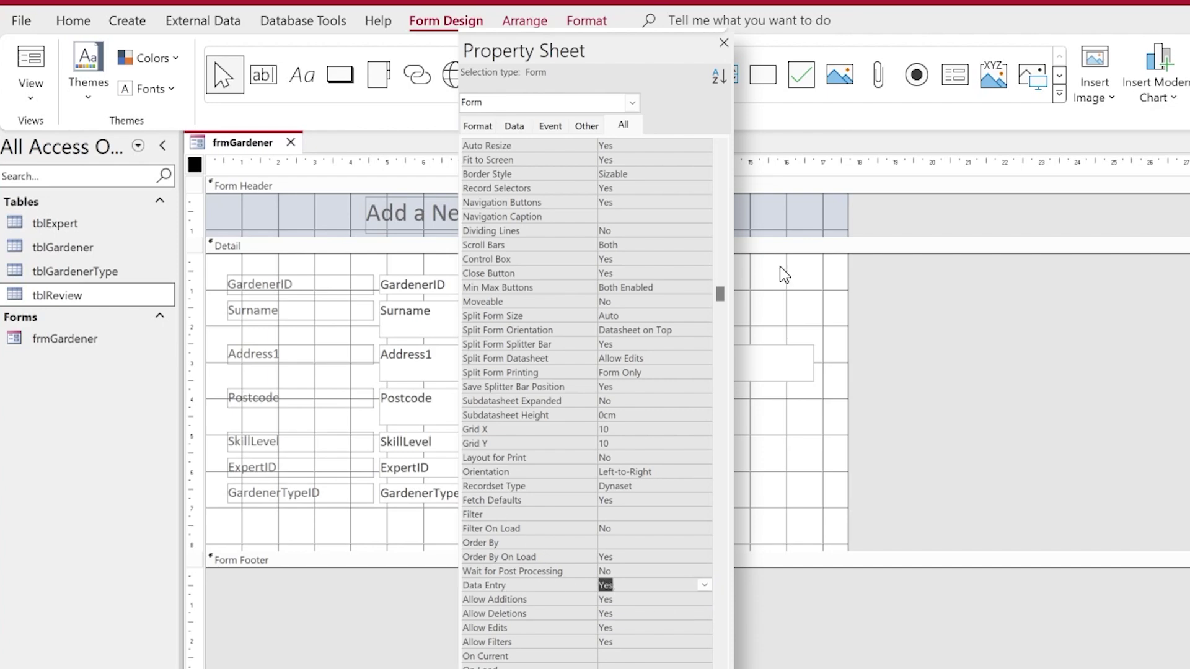
pyautogui.click(42, 70)
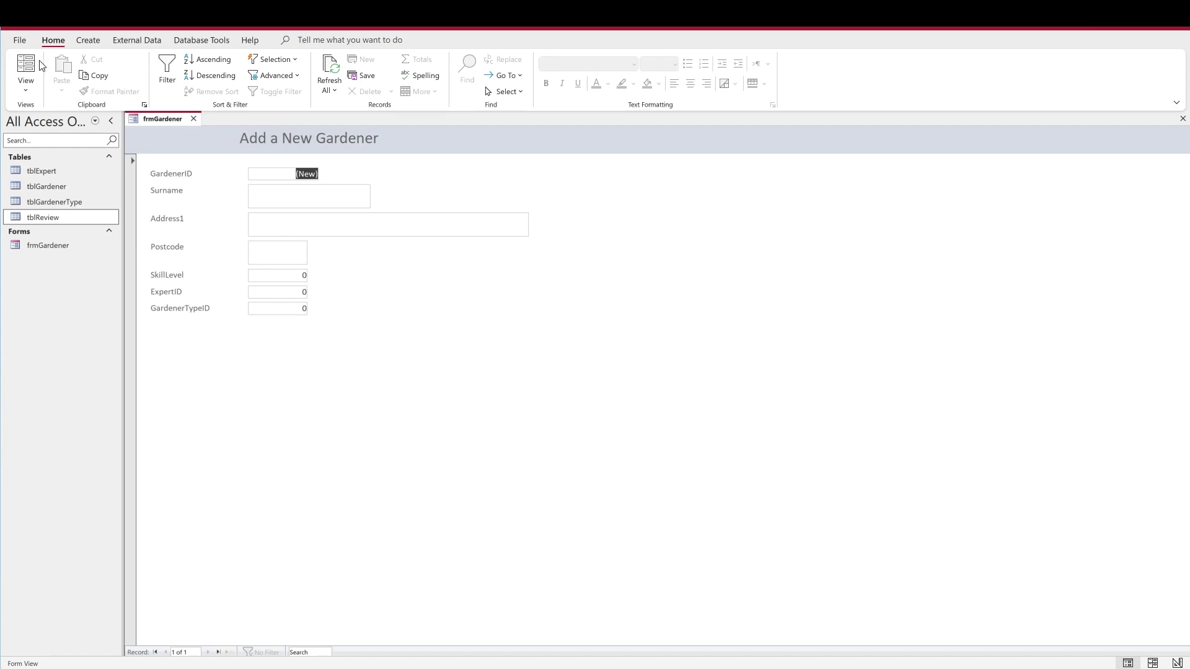
# Step: Back in Design View, select the Surname text box and its Validation Rule property
pyautogui.click(23, 90)
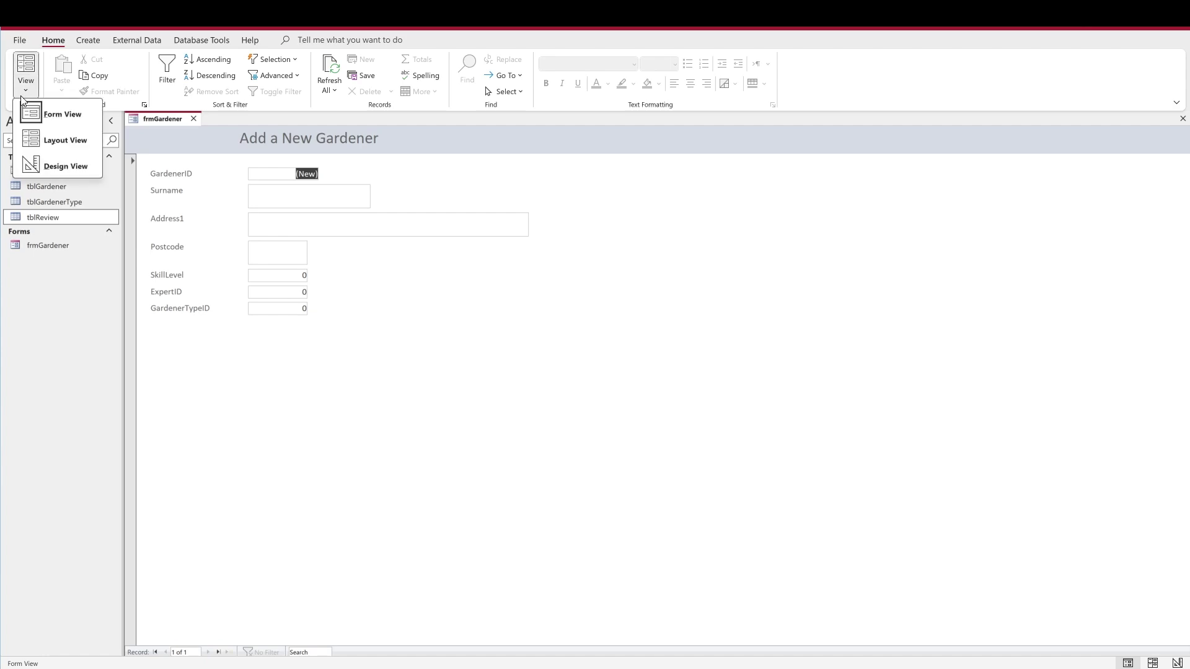
pyautogui.click(67, 166)
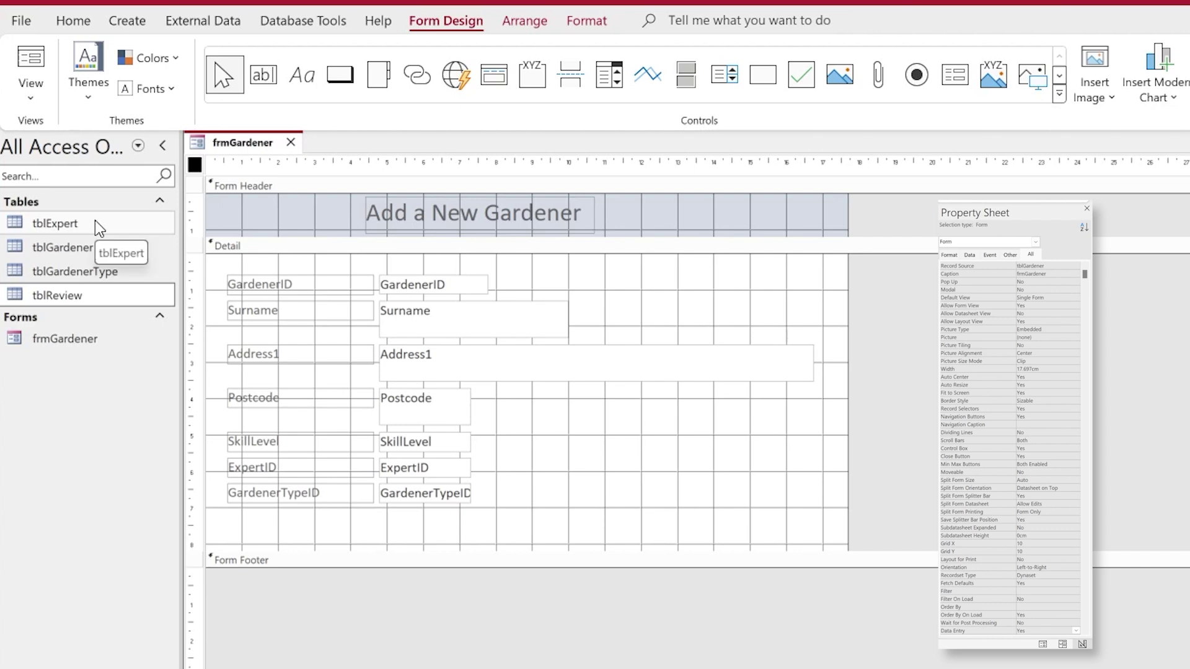
pyautogui.click(471, 320)
pyautogui.click(969, 255)
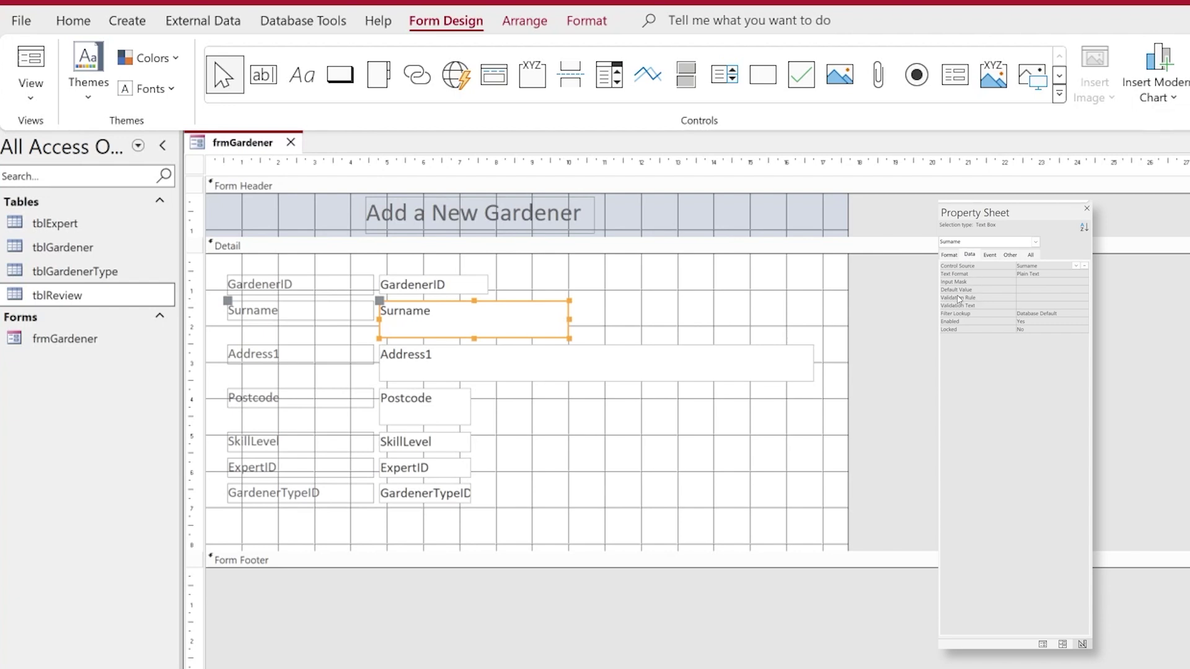
pyautogui.click(1030, 299)
# Step: Enter Is Not Null as Surname's Validation Rule and 'The Surname is a Required Field' as Validation Text
pyautogui.write('is not null')
pyautogui.click(1036, 312)
pyautogui.write('The Surnam')
pyautogui.write('e is a Required')
pyautogui.write(' Field')
pyautogui.click(589, 315)
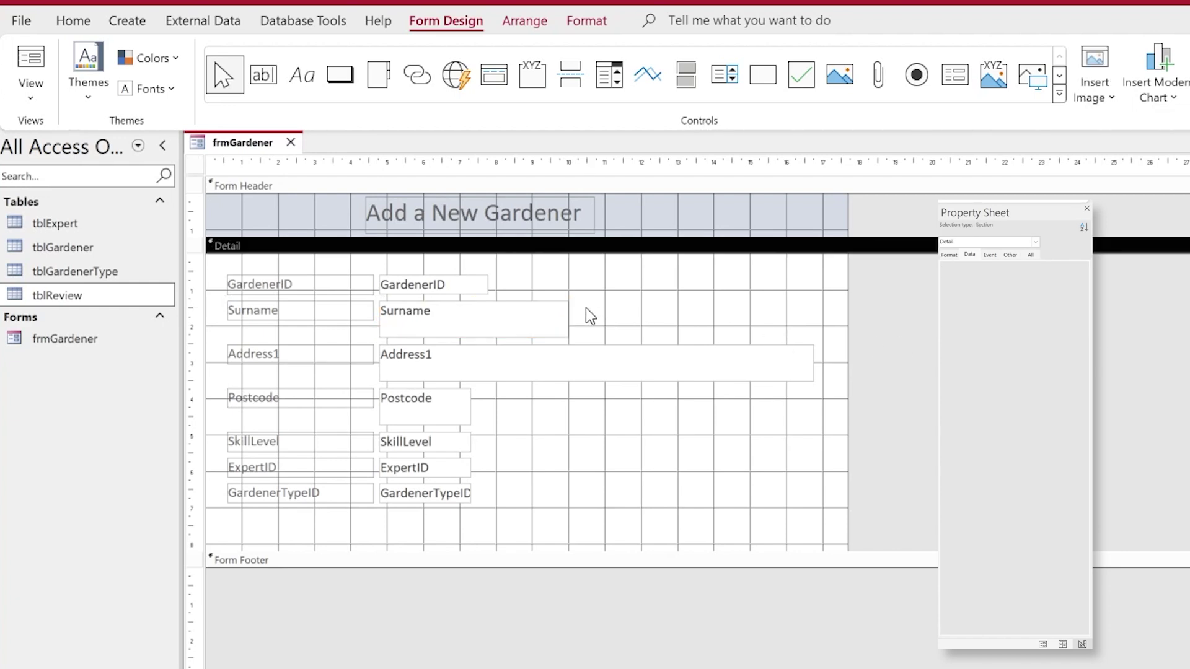
# Step: Draw a label right of the Surname box reading '* Required', then select it
pyautogui.click(300, 75)
pyautogui.moveTo(580, 303)
pyautogui.mouseDown()
pyautogui.moveTo(656, 337)
pyautogui.moveTo(729, 338)
pyautogui.mouseUp()
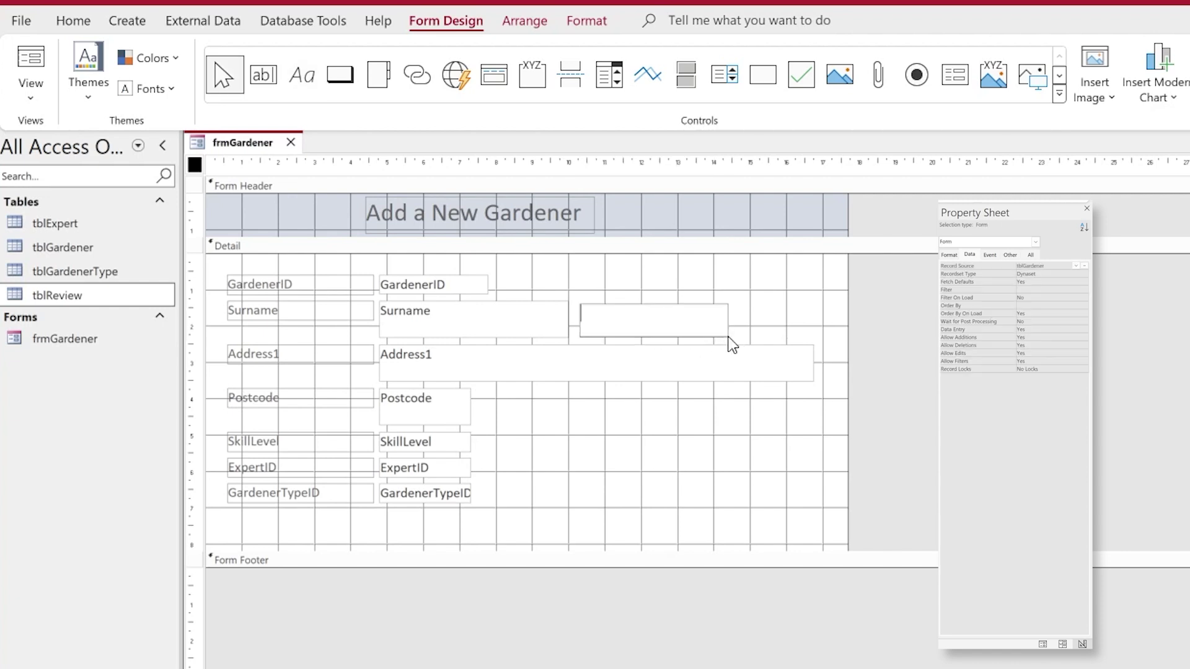
pyautogui.write('* Required')
pyautogui.click(782, 323)
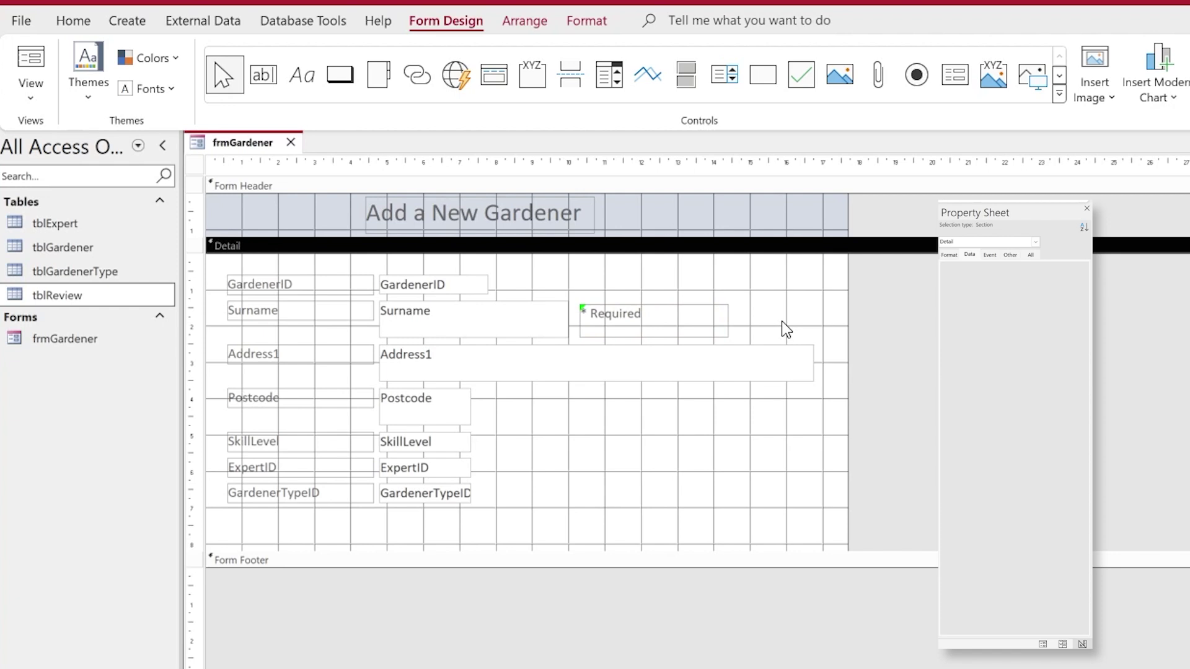
pyautogui.click(629, 324)
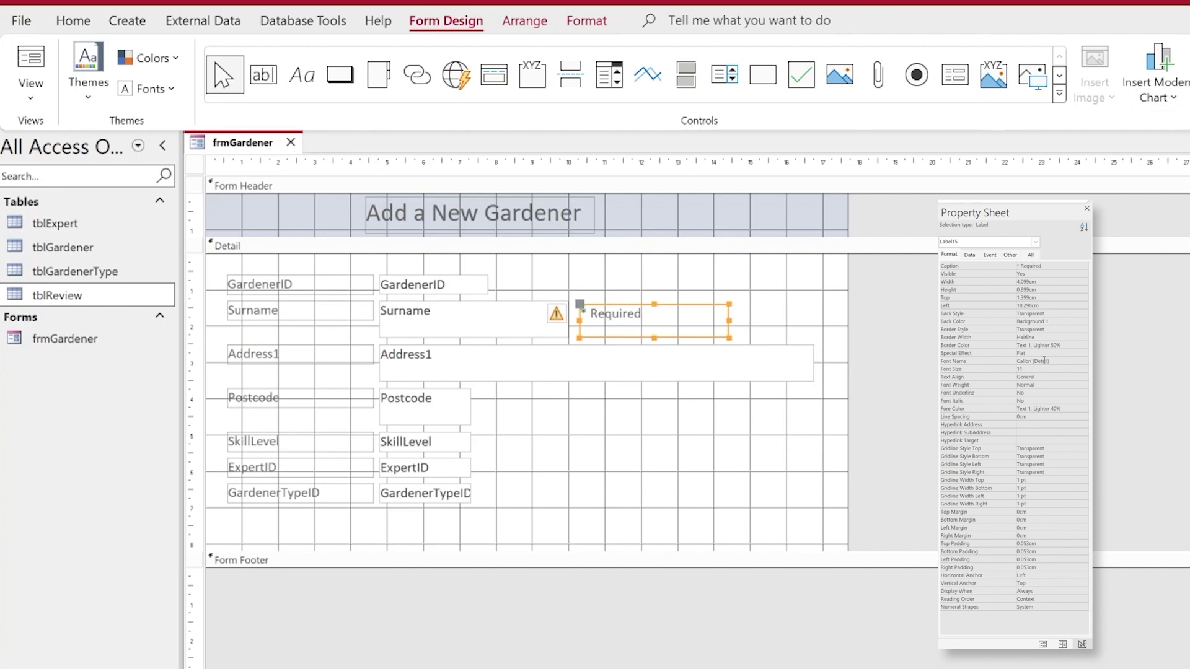
# Step: Set the '* Required' label's Fore Color to the standard red
pyautogui.click(1066, 410)
pyautogui.click(1084, 410)
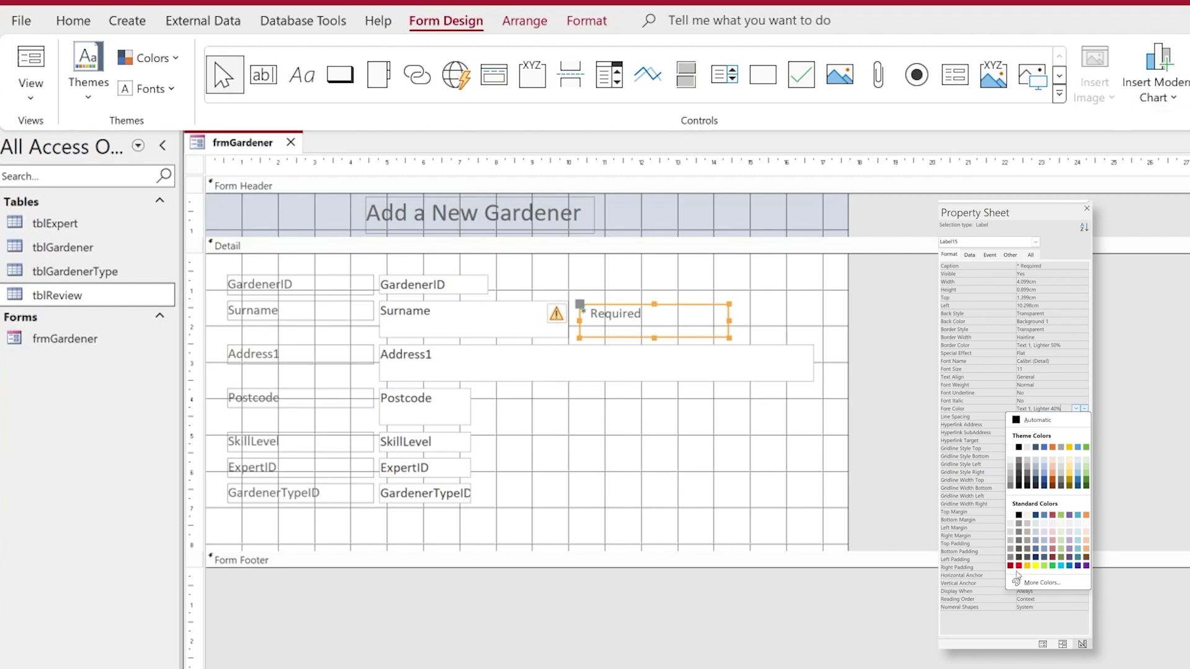
pyautogui.click(1019, 566)
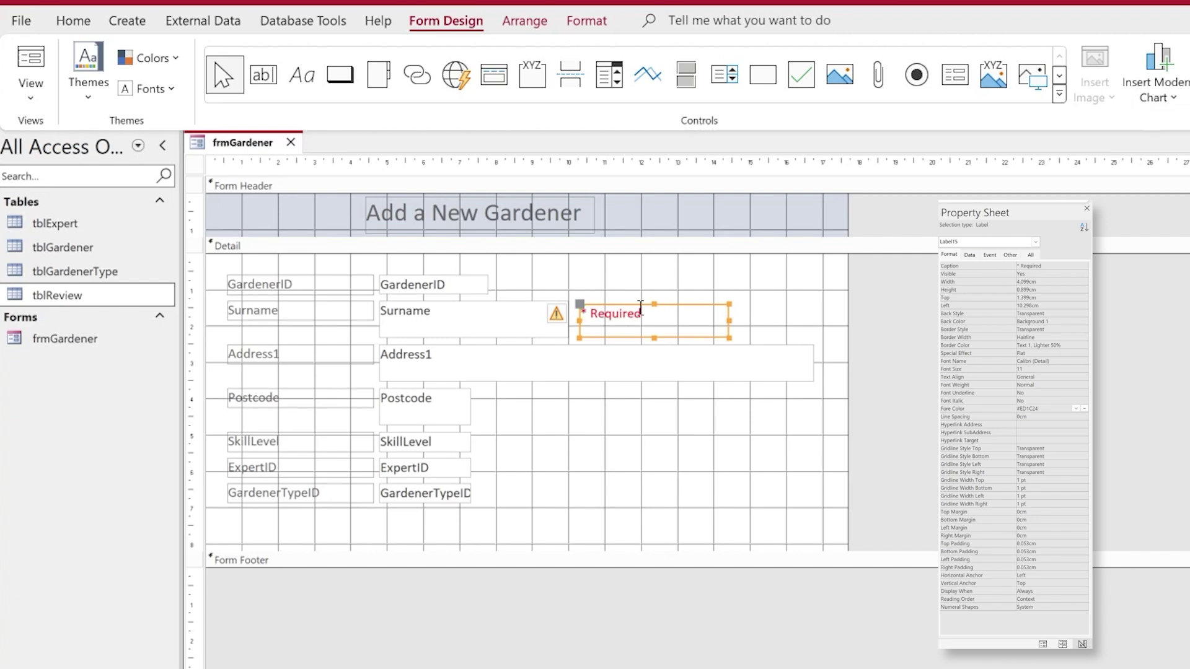
pyautogui.click(610, 75)
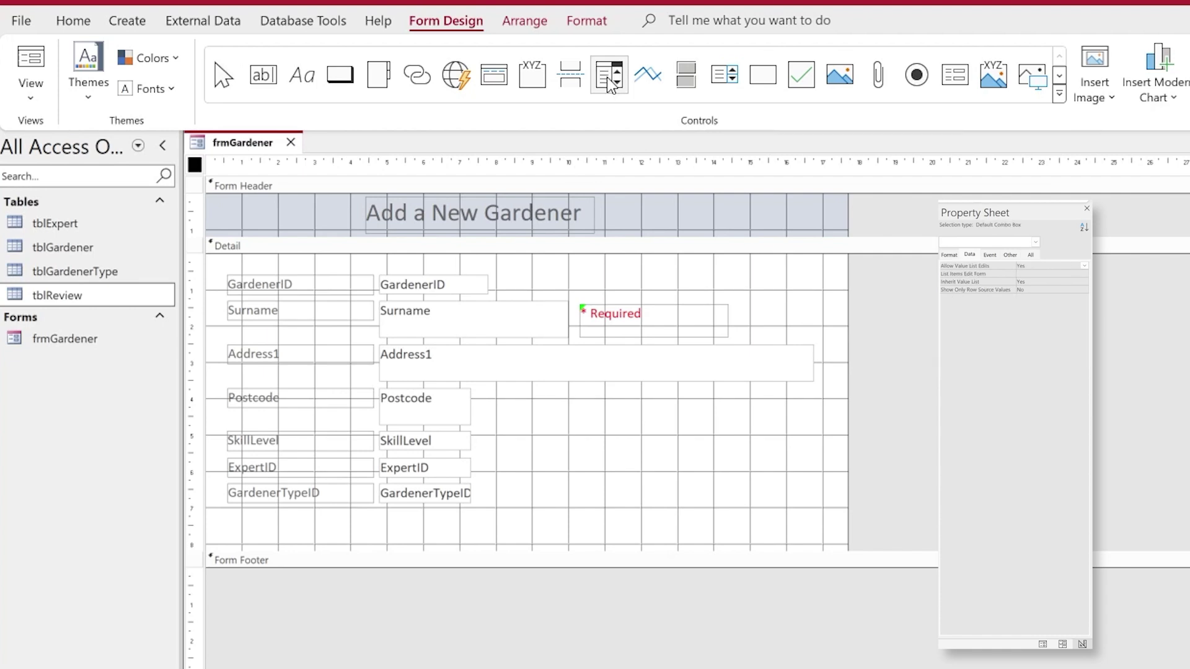
# Step: Draw a combo box beside SkillLevel with typed-in values 1, 2, 3, 4, 5
pyautogui.moveTo(594, 438); pyautogui.dragTo(730, 457)
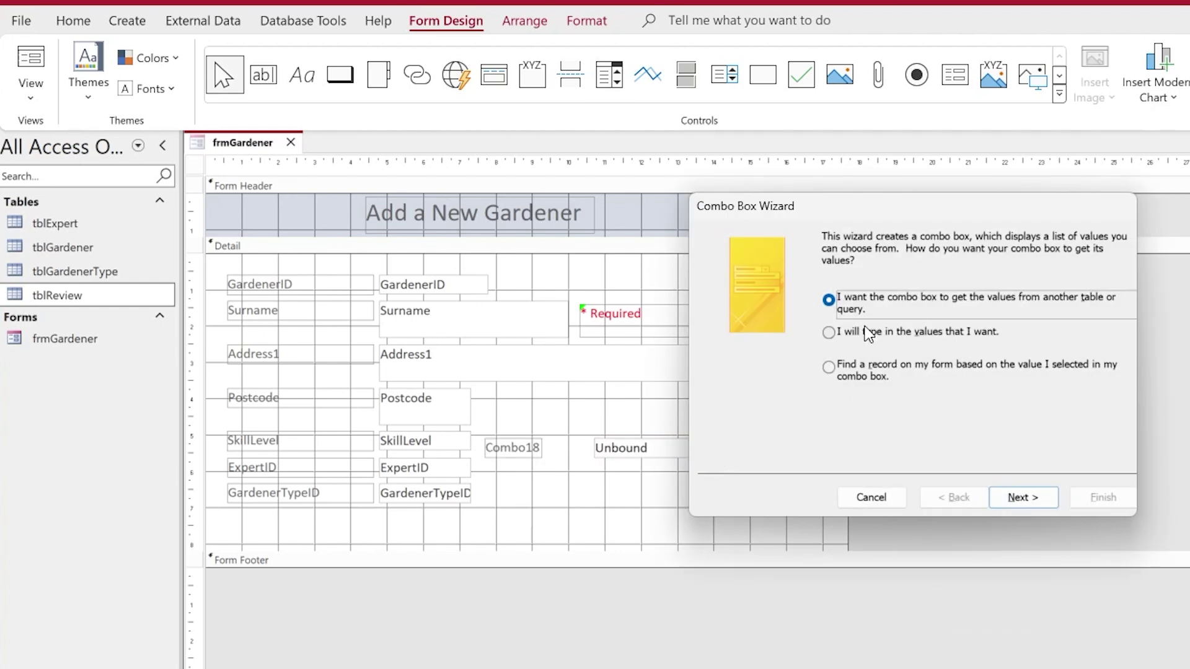
pyautogui.click(830, 333)
pyautogui.click(1006, 494)
pyautogui.click(750, 350)
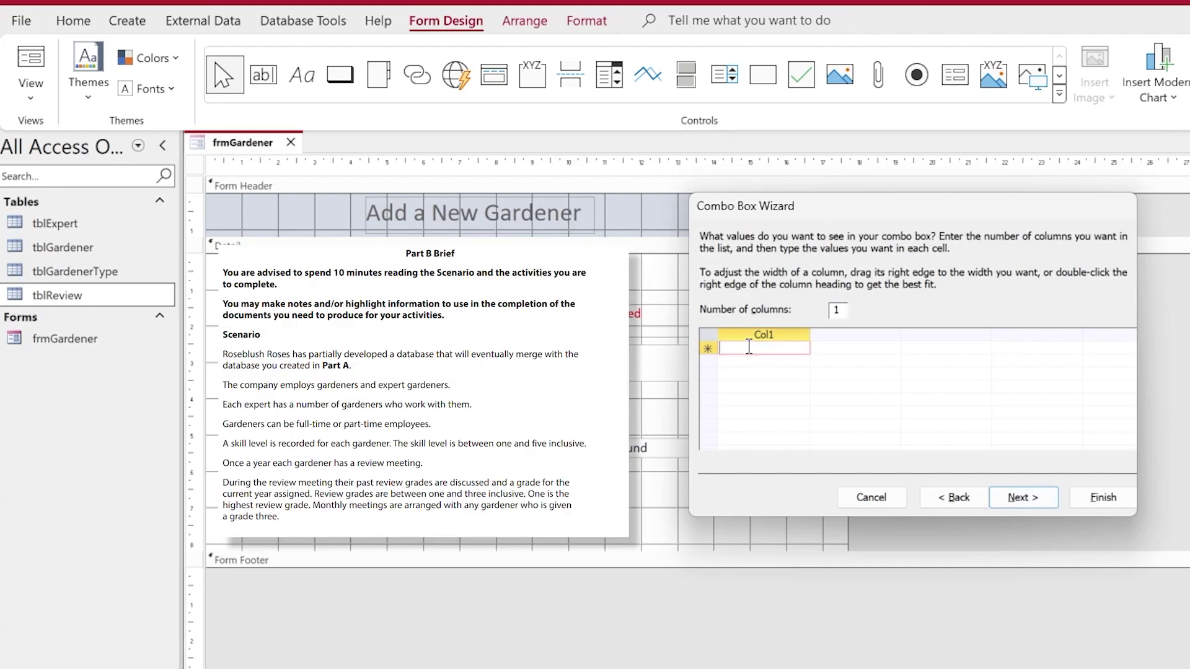
pyautogui.write('1 2 3 4 5')
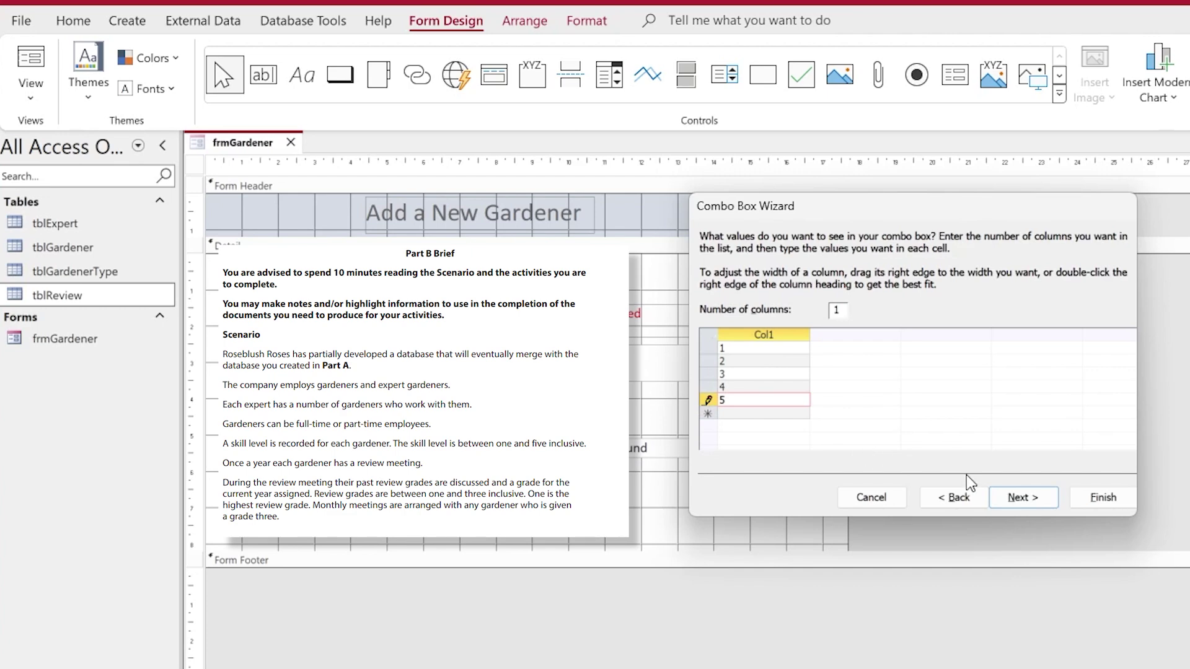
pyautogui.click(1024, 499)
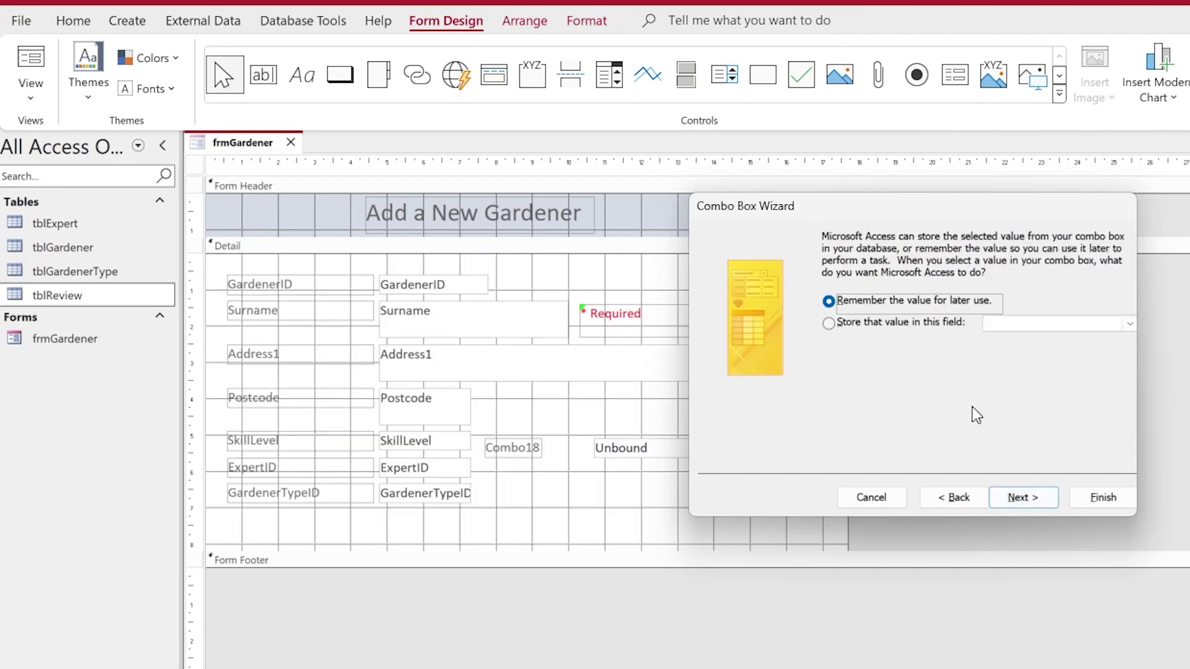
# Step: Store the combo's value in SkillLevel and label it cmbSkillLevel
pyautogui.click(853, 324)
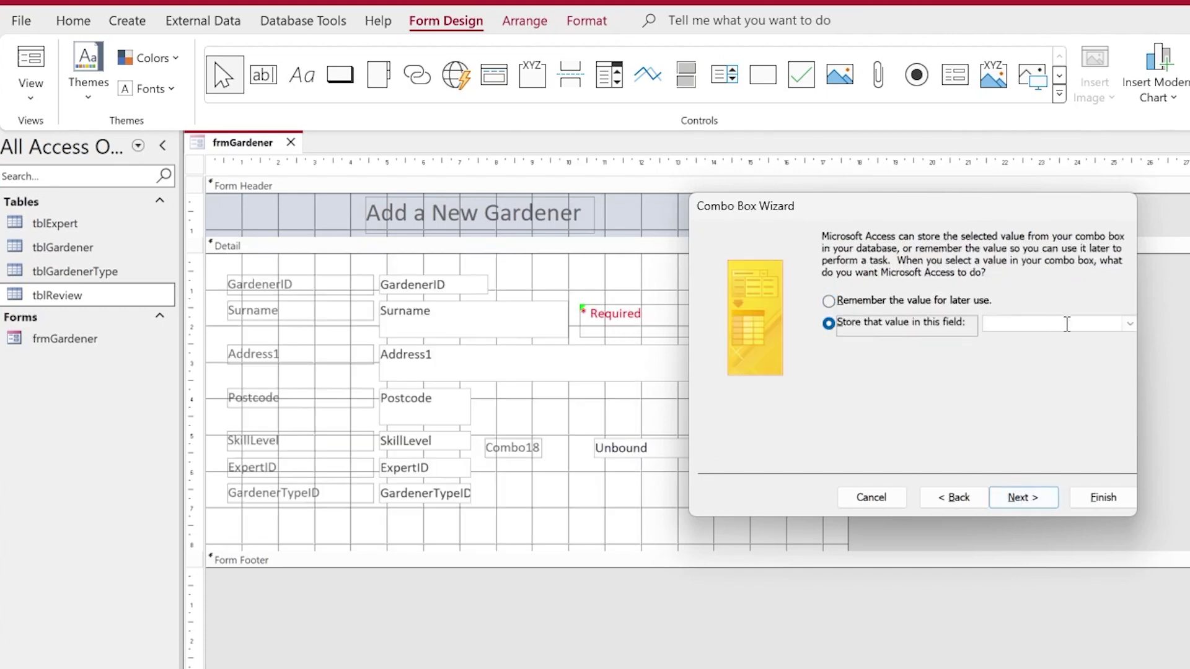
pyautogui.click(1129, 323)
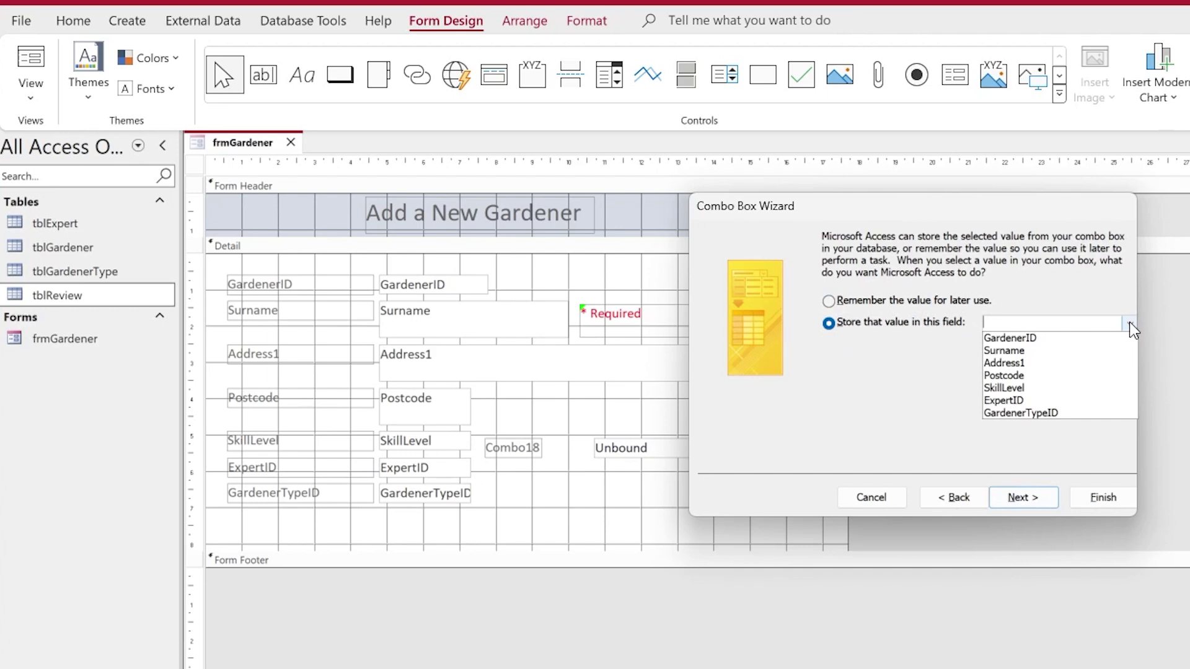
pyautogui.click(1004, 388)
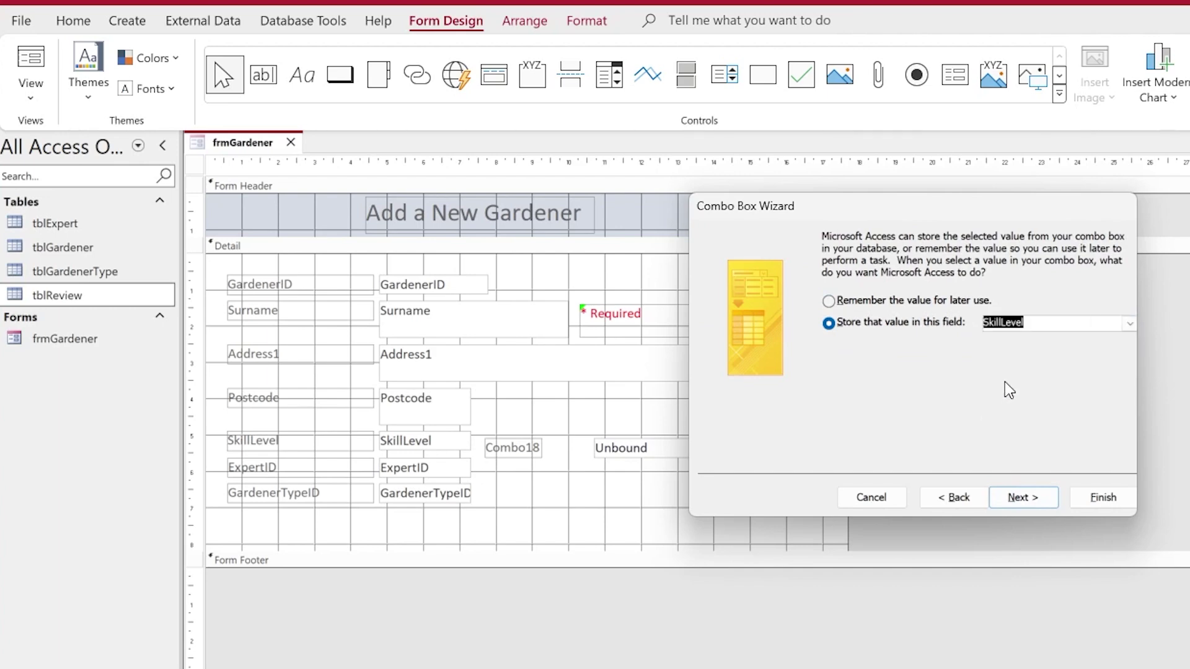
pyautogui.click(1023, 499)
pyautogui.write('cmb')
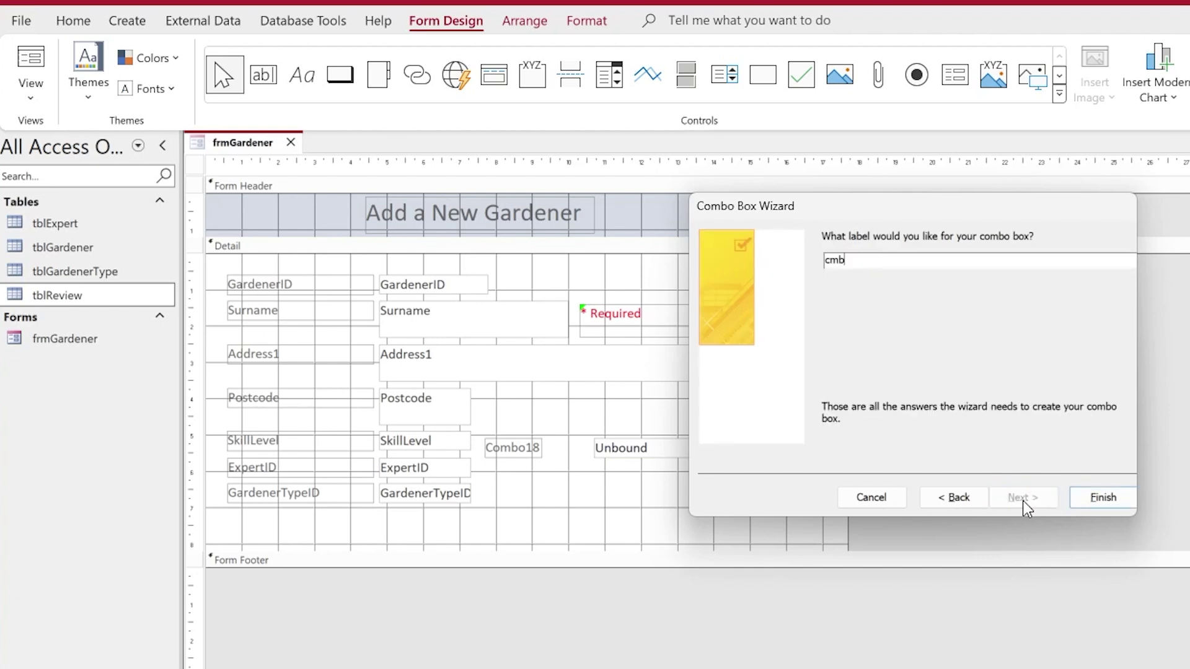
pyautogui.write('SkillLevel')
pyautogui.click(1102, 498)
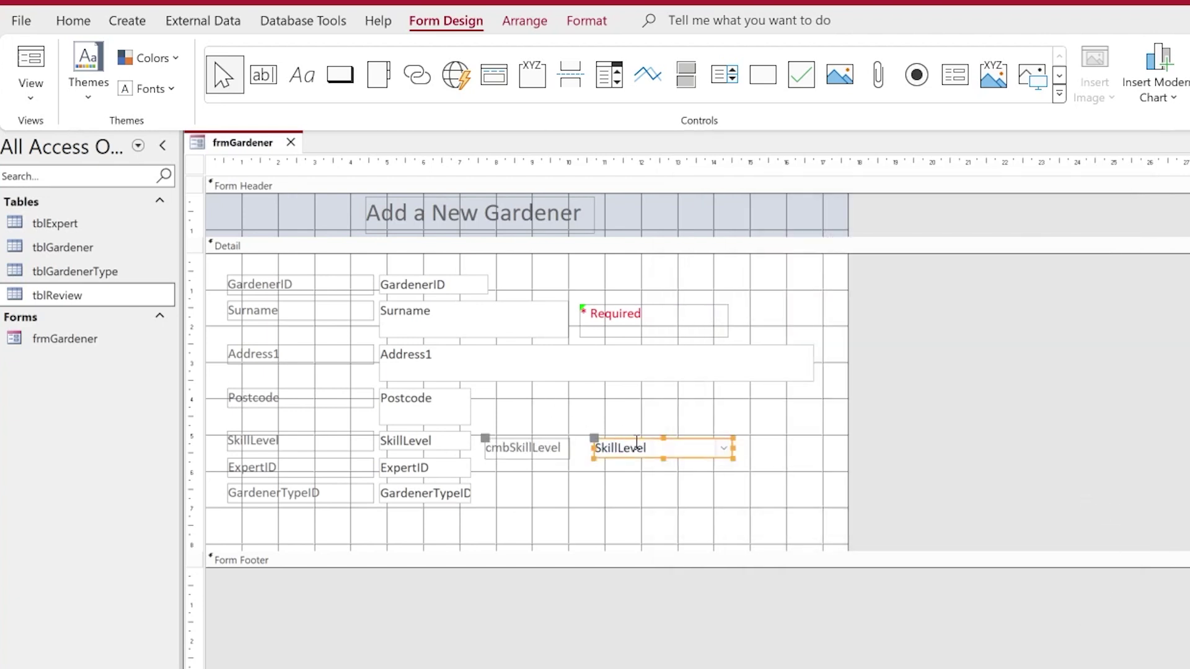
pyautogui.doubleClick(725, 457)
# Step: Review the SkillLevel combo's Data properties: value list 1;2;3;4;5, control source SkillLevel
pyautogui.click(656, 449)
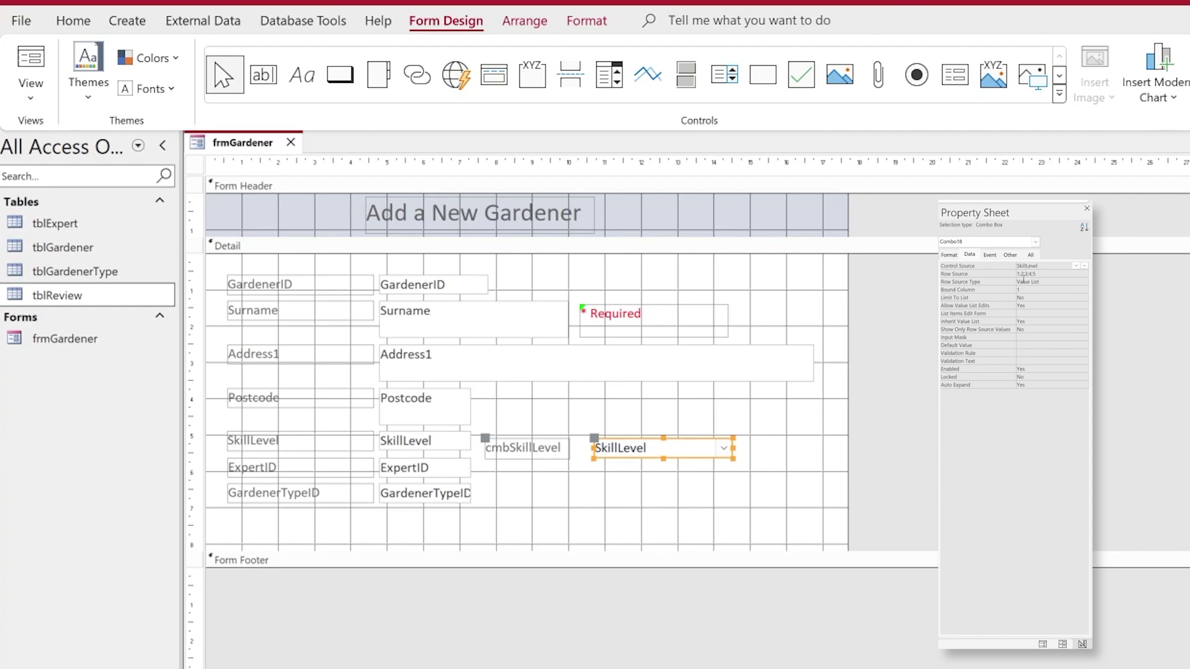
pyautogui.click(425, 468)
pyautogui.click(516, 473)
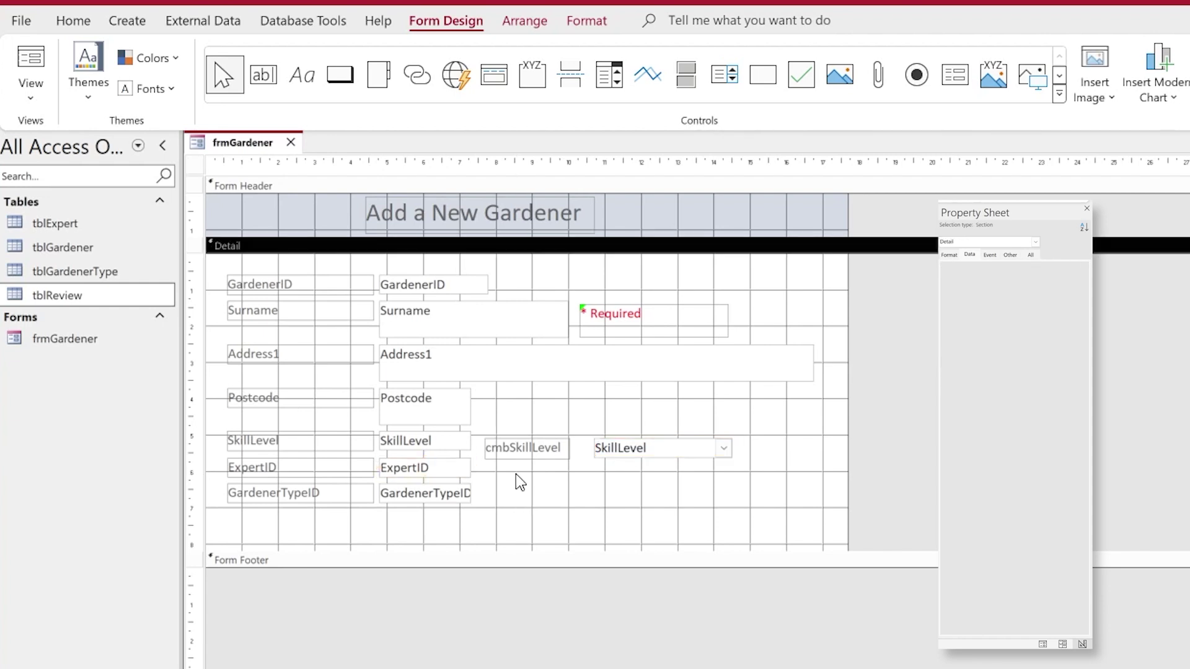
# Step: Draw a combo box beside ExpertID listing ExpertID and ExpertSurname from tblExpert
pyautogui.click(609, 74)
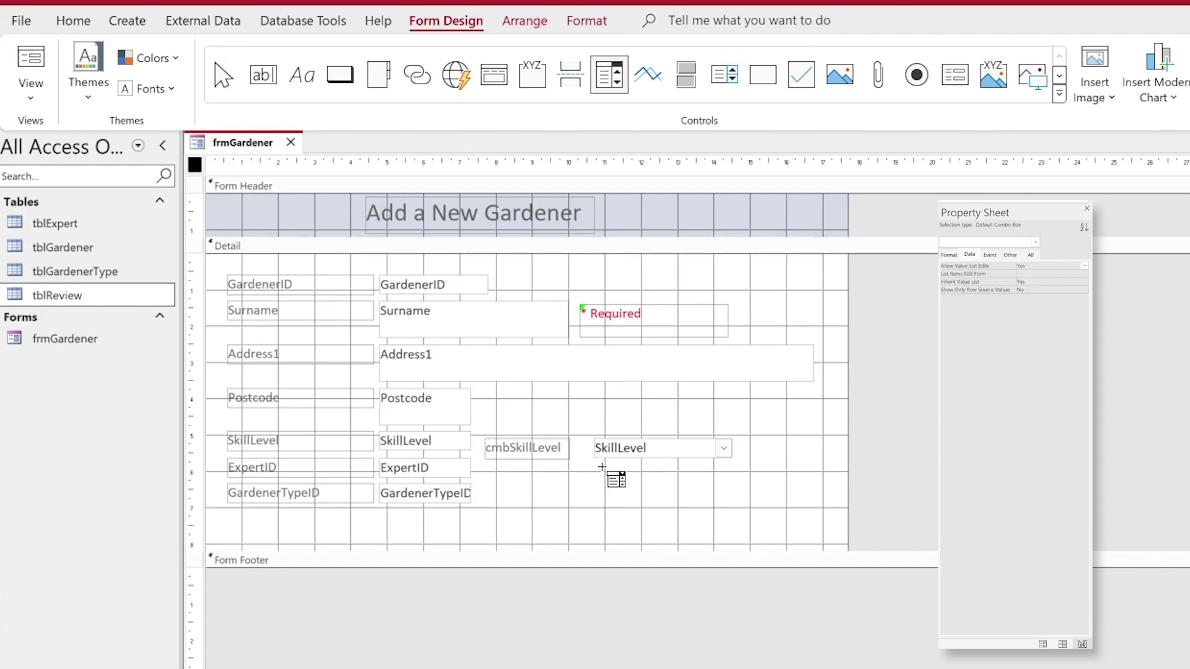
pyautogui.moveTo(598, 468); pyautogui.dragTo(739, 487)
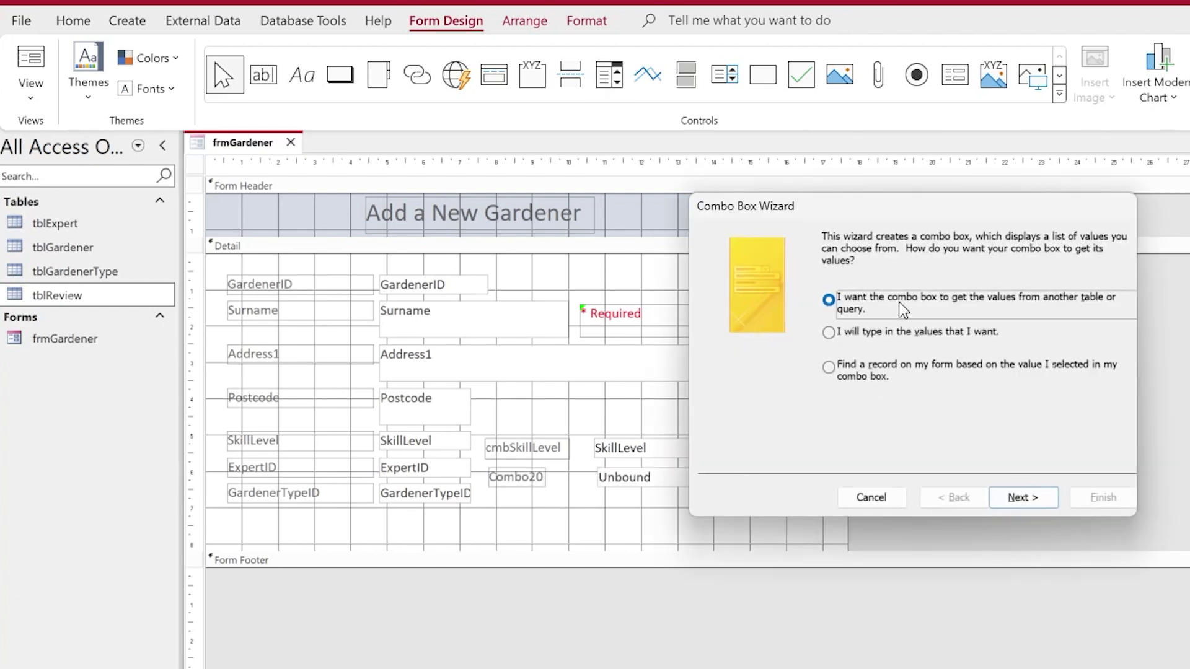
pyautogui.click(1035, 499)
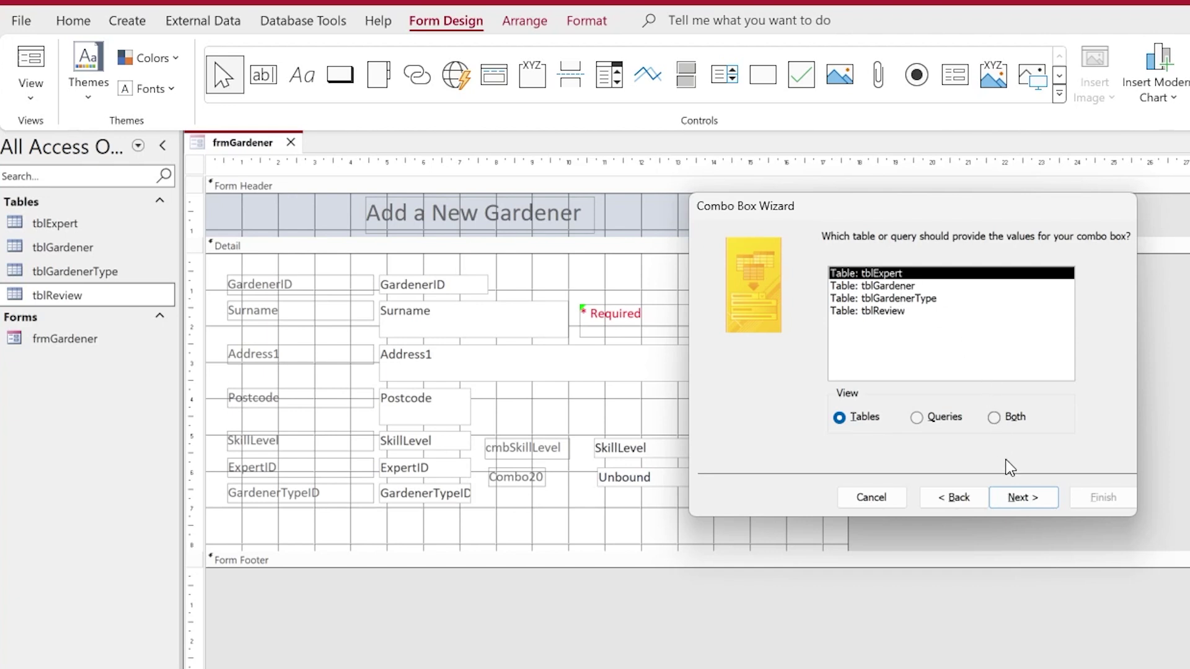
pyautogui.click(1021, 499)
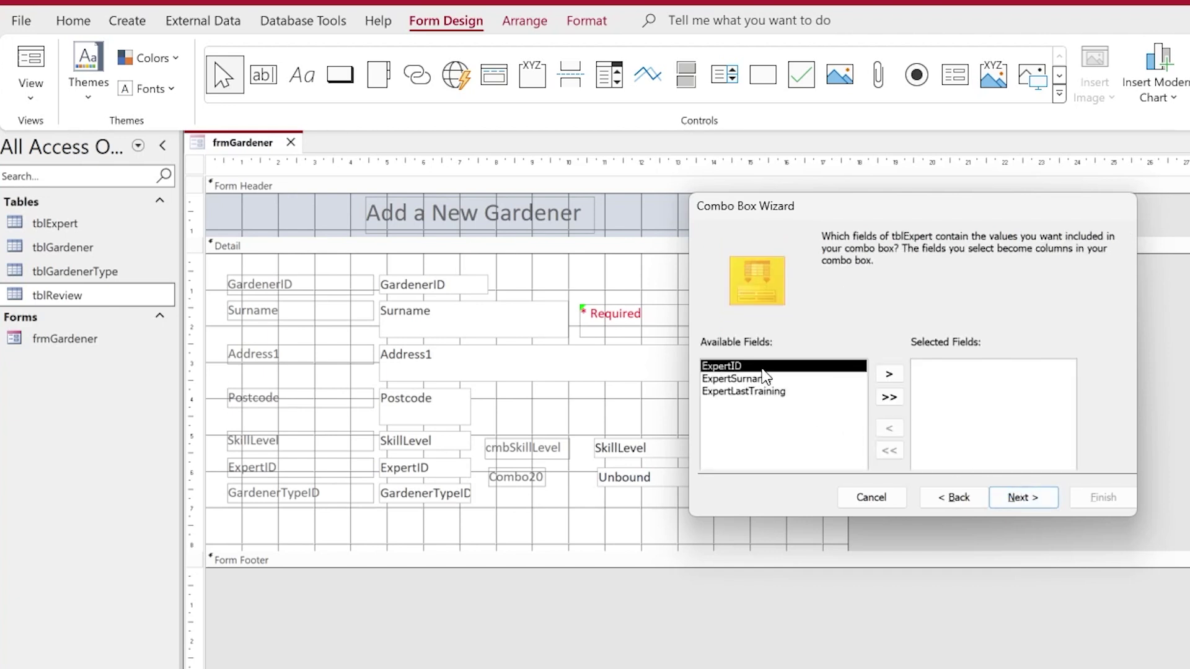
pyautogui.click(888, 375)
pyautogui.click(890, 374)
pyautogui.click(1039, 498)
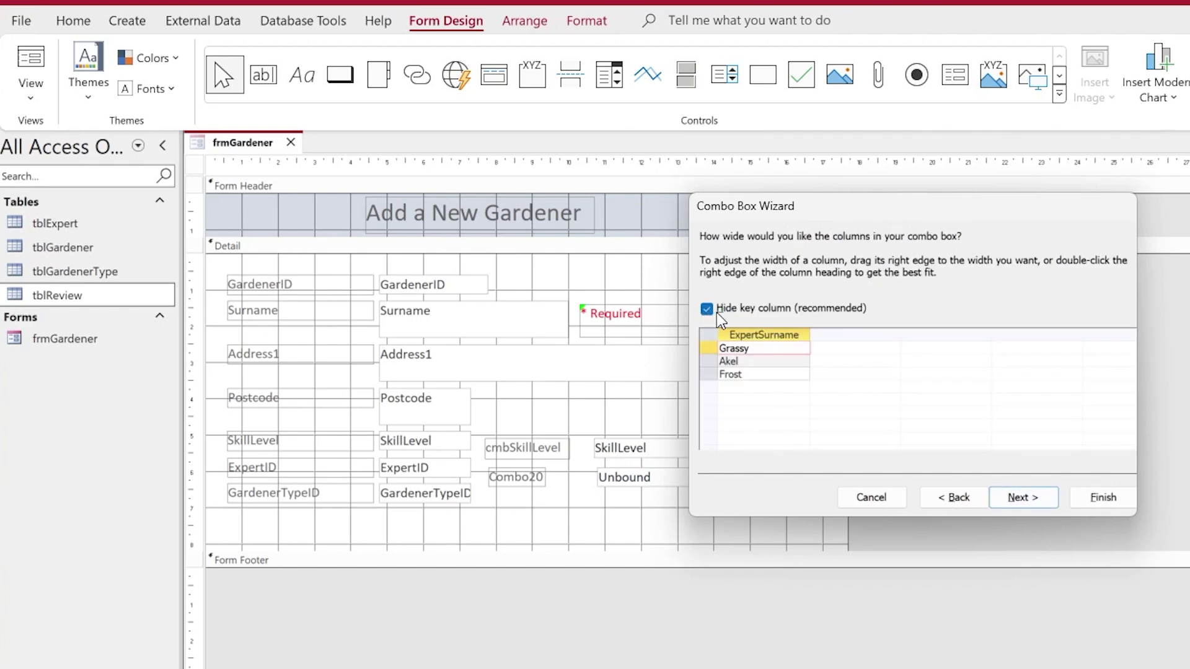
# Step: Keep the key column hidden, store the value in ExpertID, and label it cboExpert
pyautogui.click(711, 312)
pyautogui.click(713, 313)
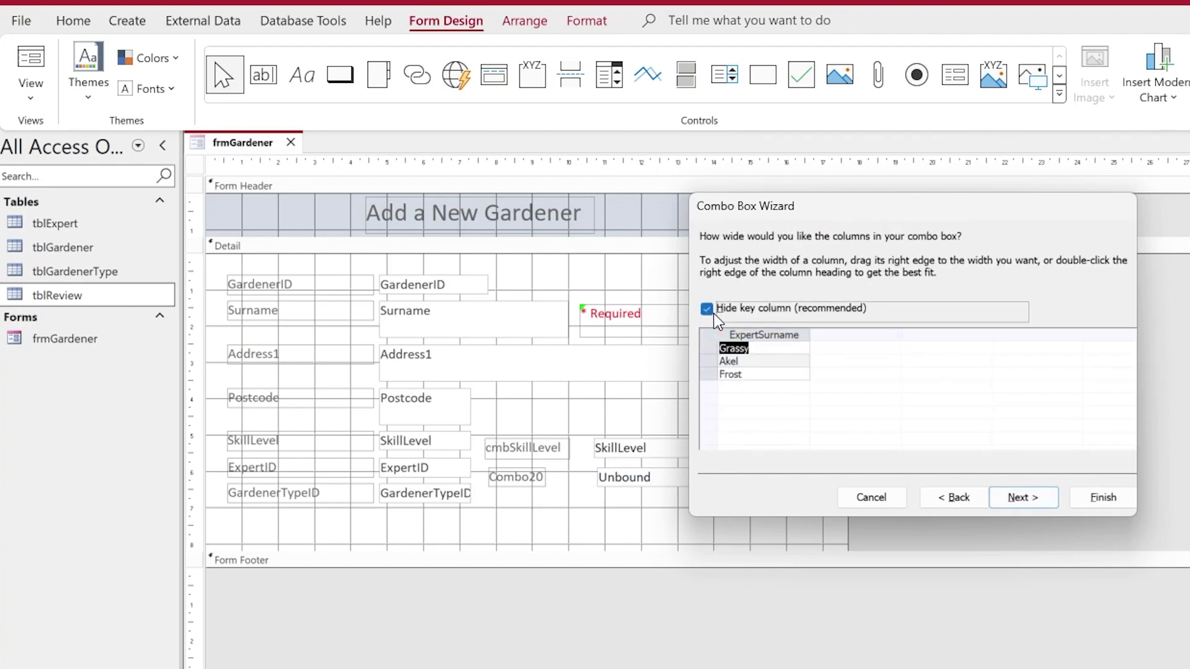
pyautogui.click(1032, 502)
pyautogui.click(825, 323)
pyautogui.click(1129, 324)
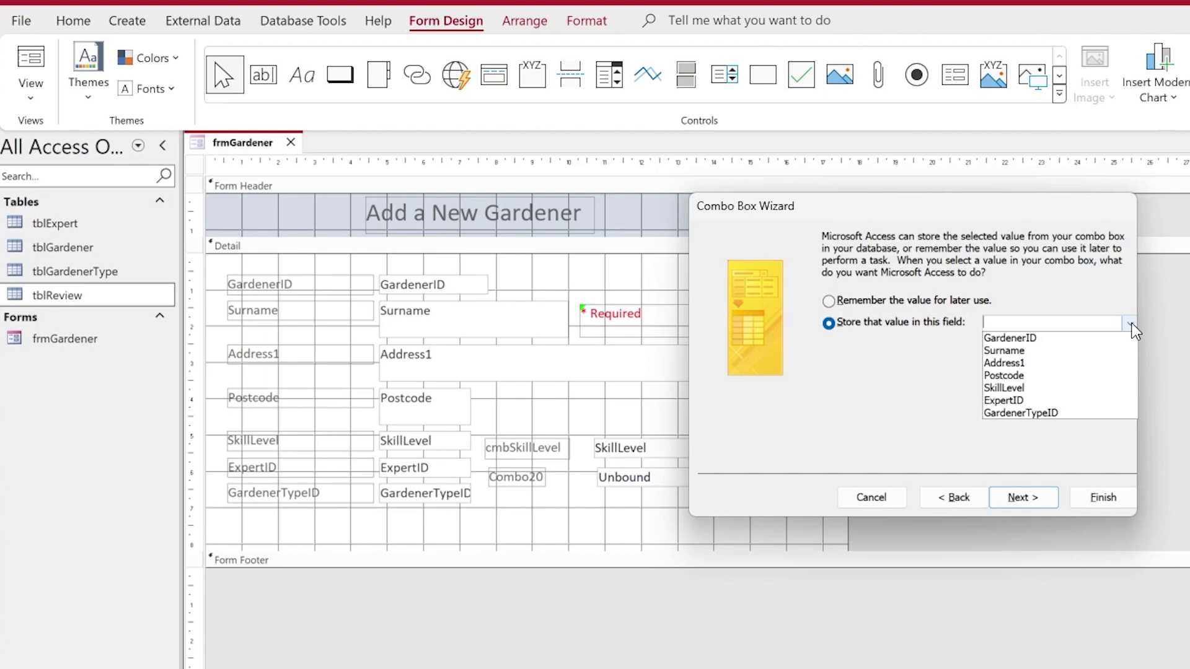
pyautogui.click(1015, 401)
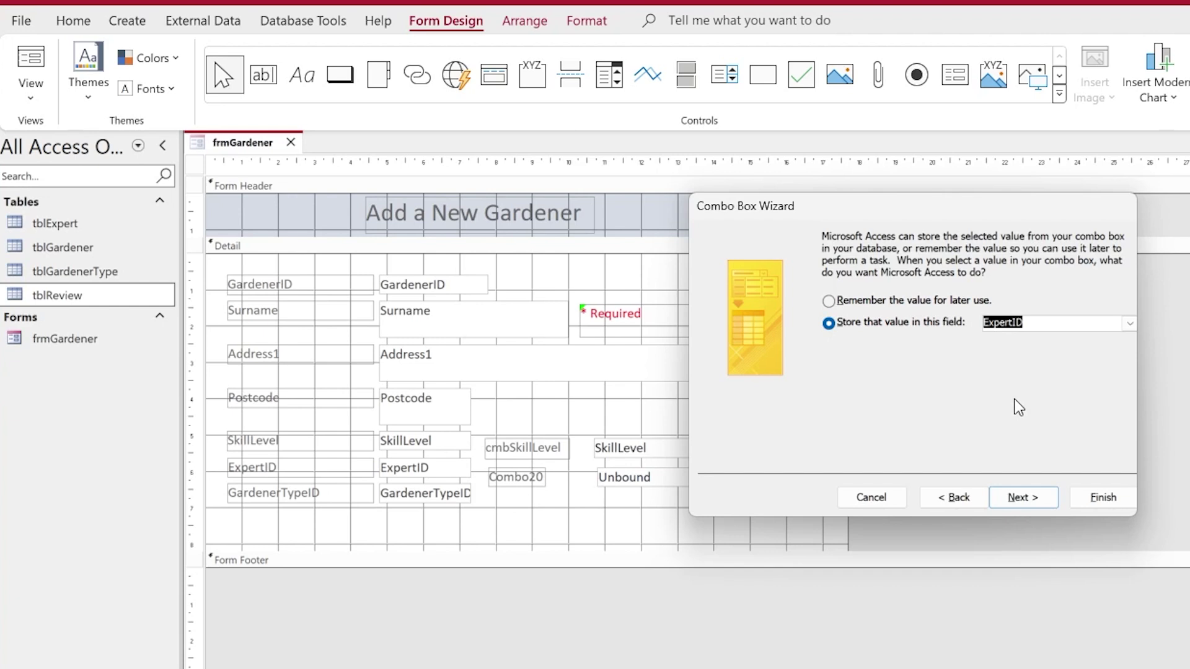
pyautogui.click(1021, 493)
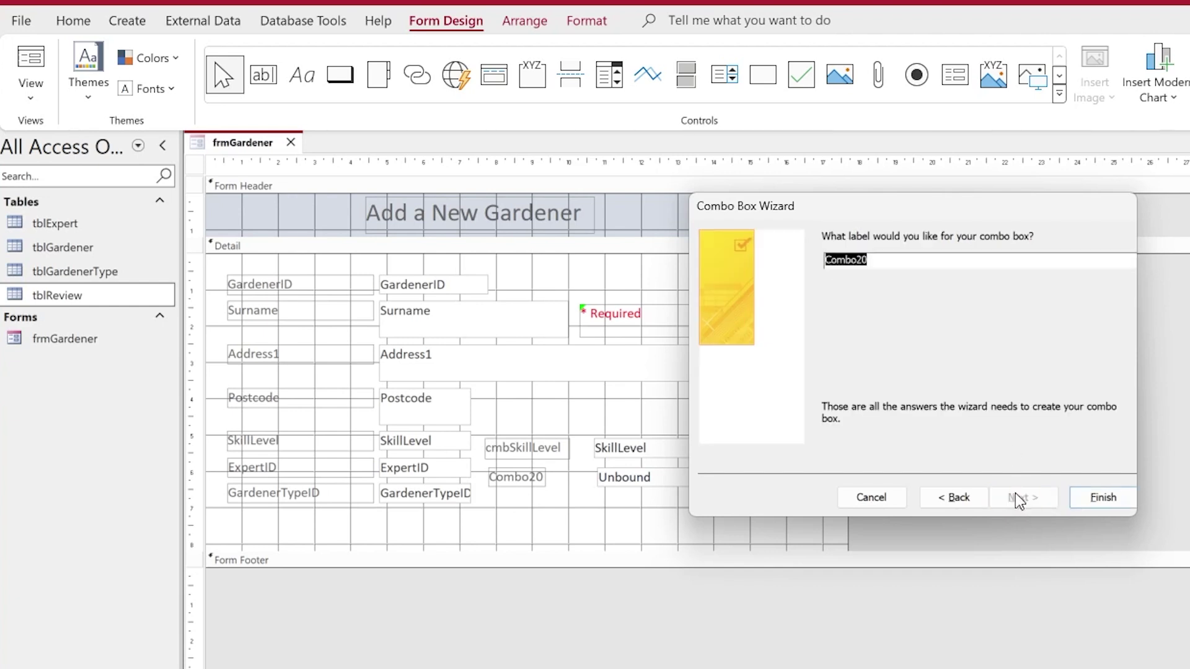
pyautogui.write('cboExpert')
pyautogui.click(1095, 497)
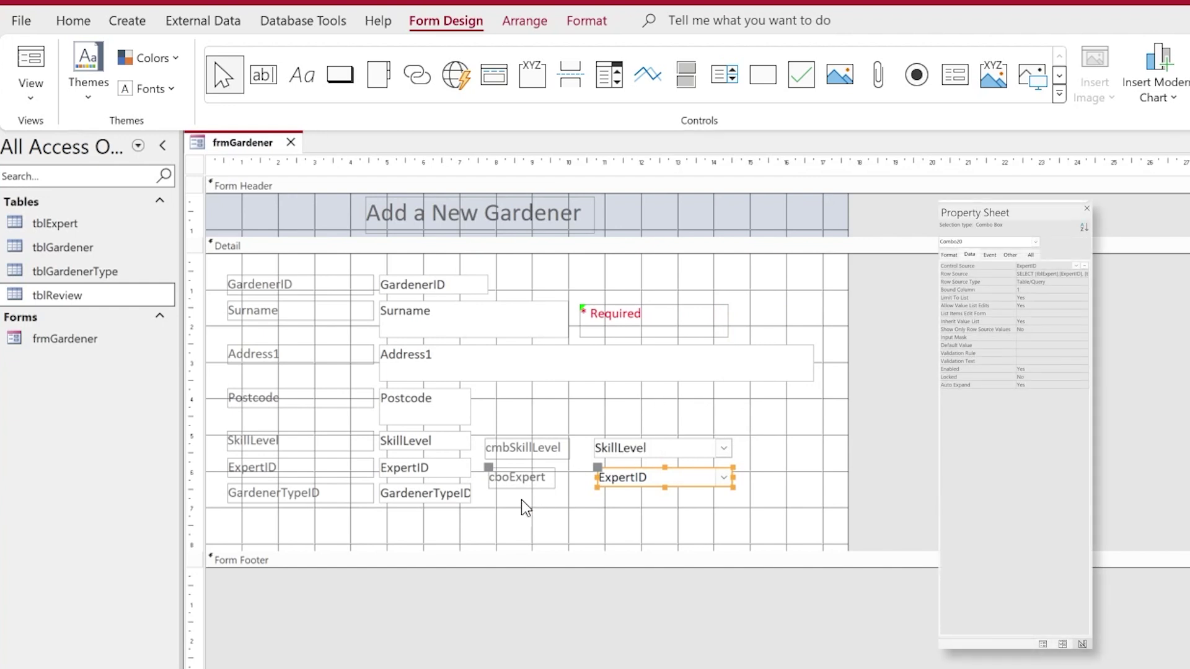
# Step: Draw a combo box below Expert using both fields from tblGardenerType, unsorted
pyautogui.click(490, 496)
pyautogui.click(610, 80)
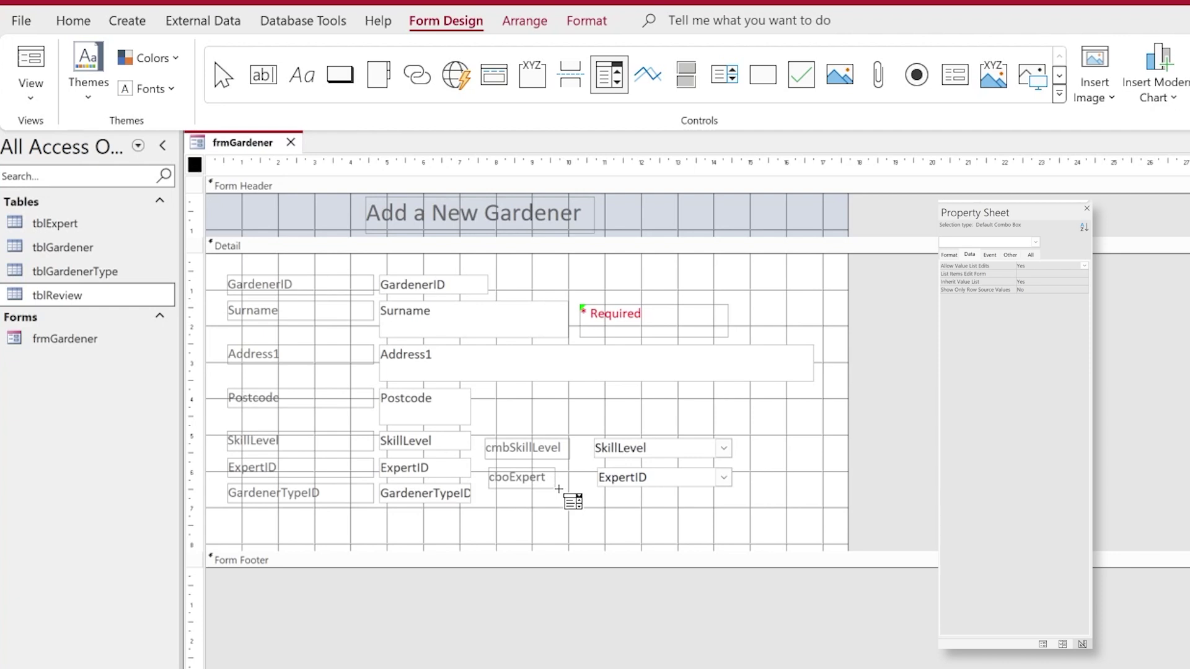
pyautogui.moveTo(602, 497); pyautogui.dragTo(726, 518)
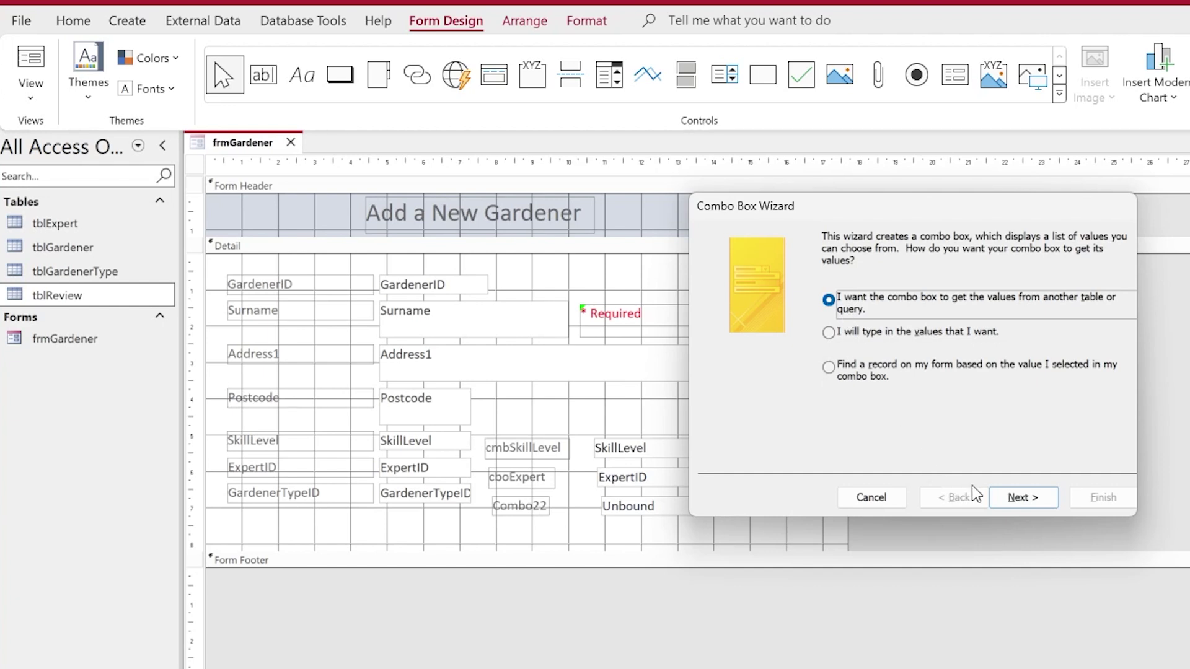
pyautogui.click(1019, 503)
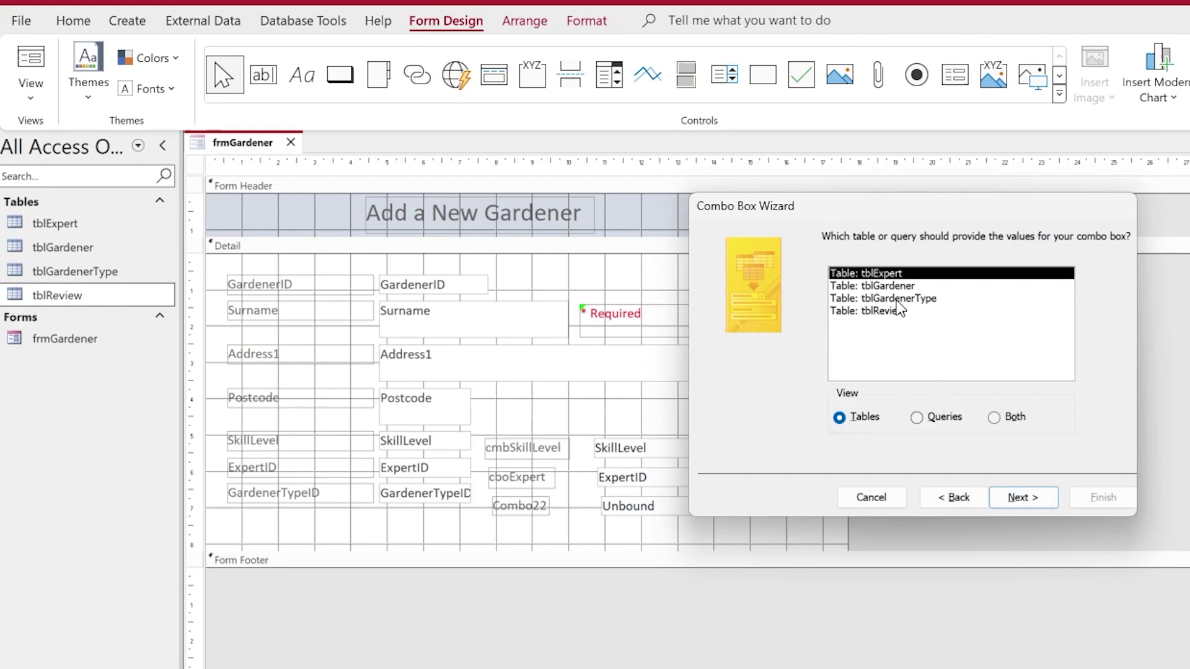
pyautogui.click(899, 299)
pyautogui.click(1026, 497)
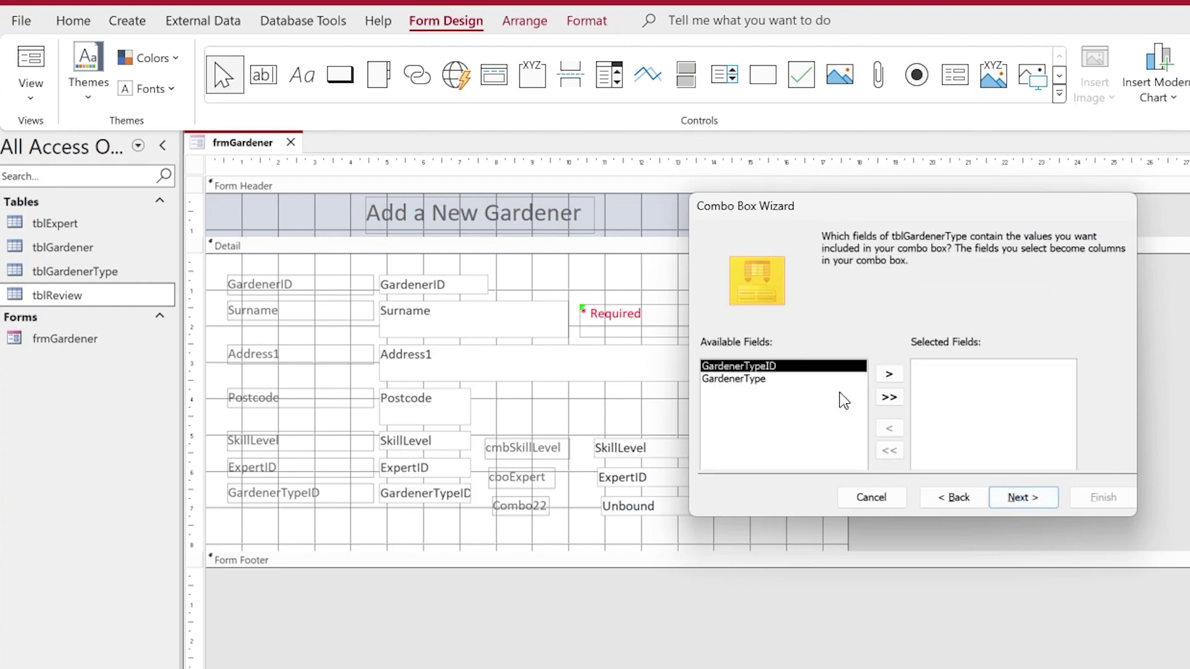
pyautogui.click(895, 395)
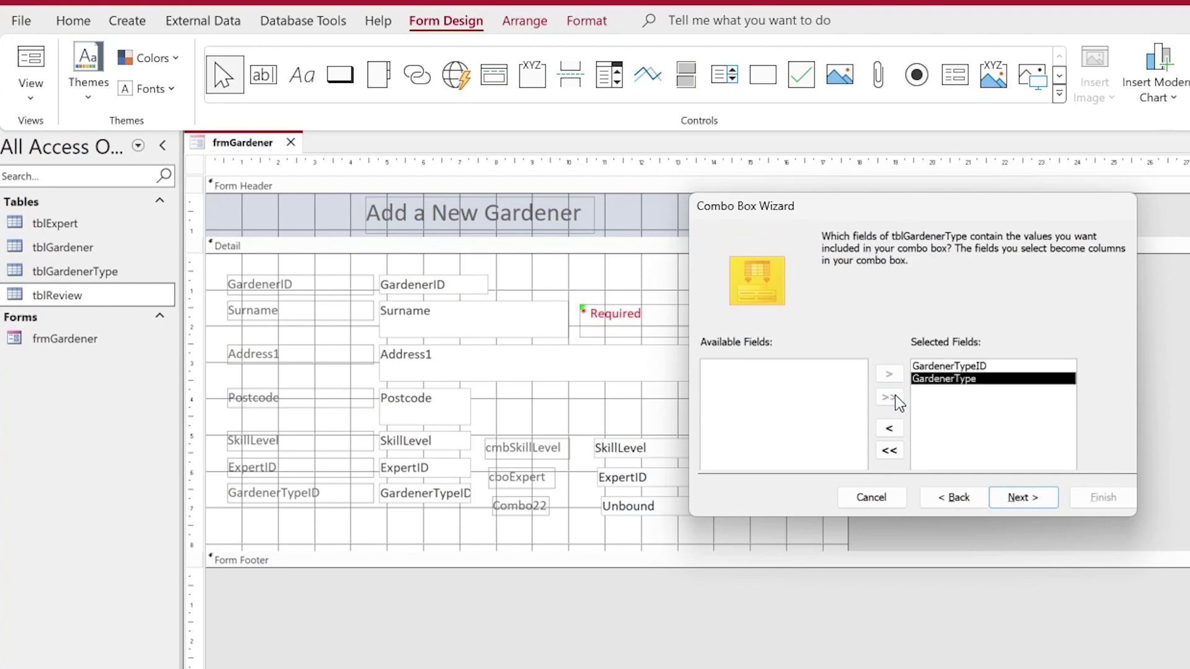
pyautogui.click(1022, 497)
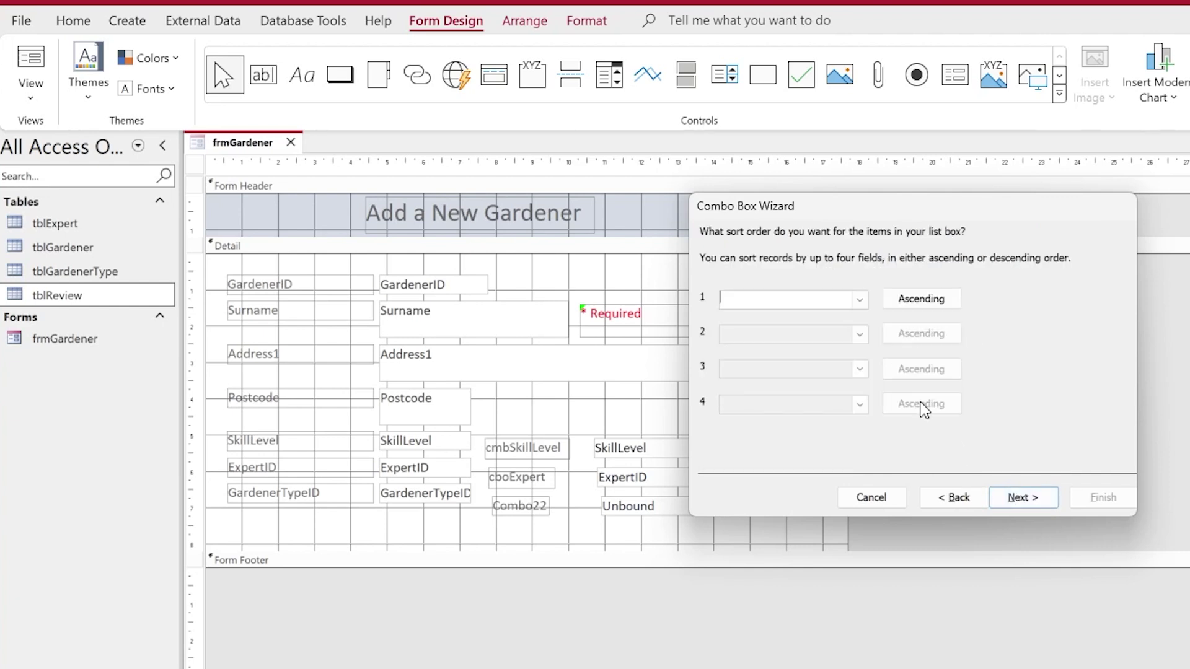
pyautogui.click(1023, 499)
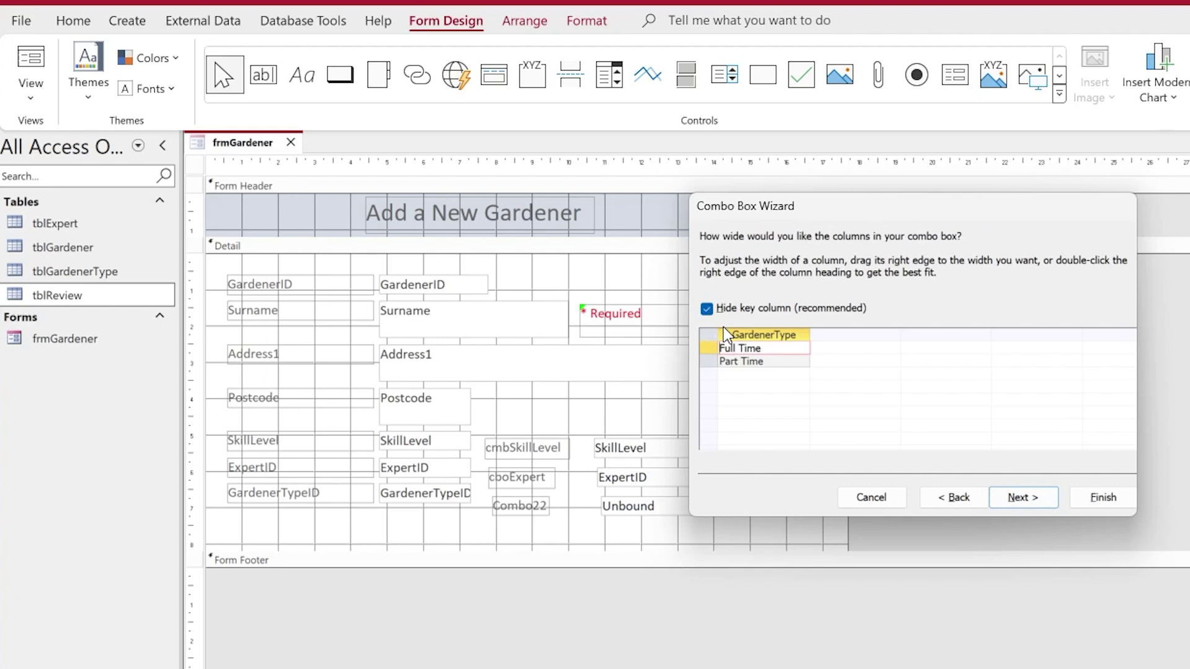
# Step: Hide the key column, store the value in GardenerTypeID, and name it cboGardenerType
pyautogui.click(707, 309)
pyautogui.click(707, 309)
pyautogui.click(1010, 499)
pyautogui.click(904, 322)
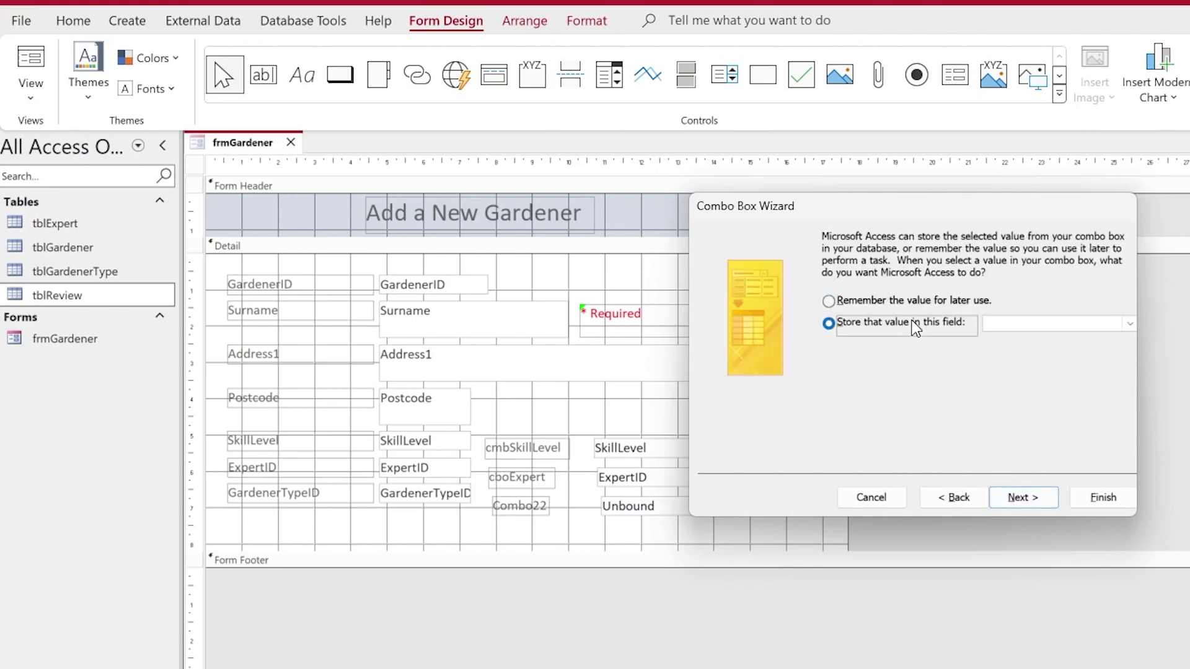
pyautogui.click(1129, 322)
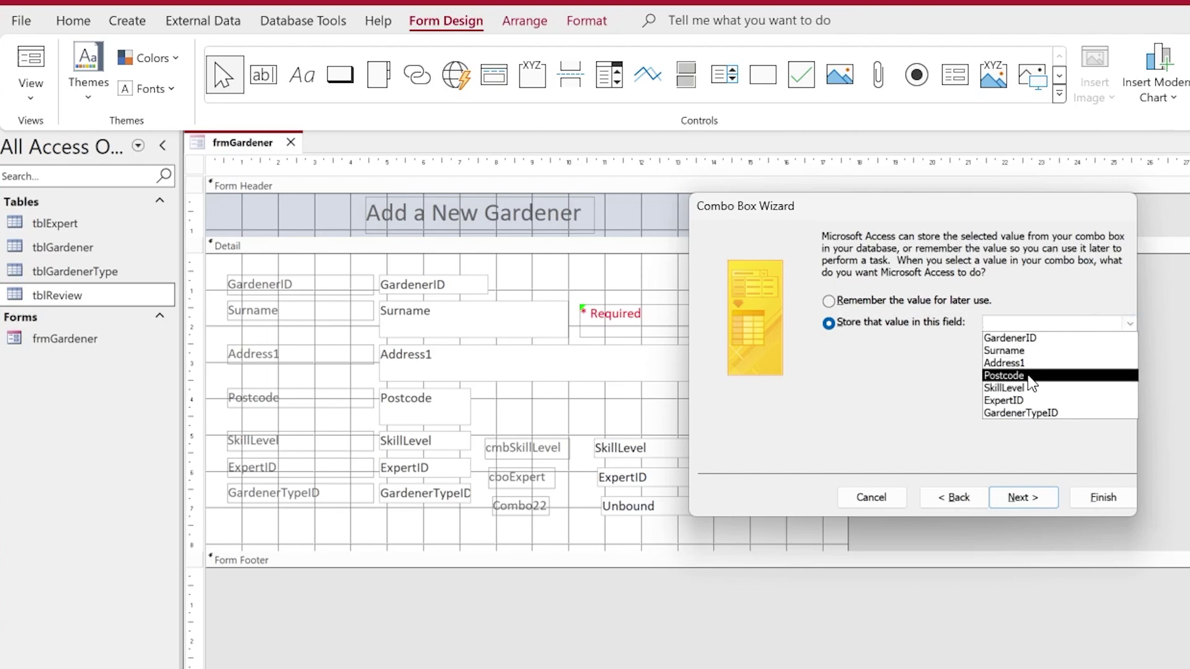
pyautogui.click(1029, 413)
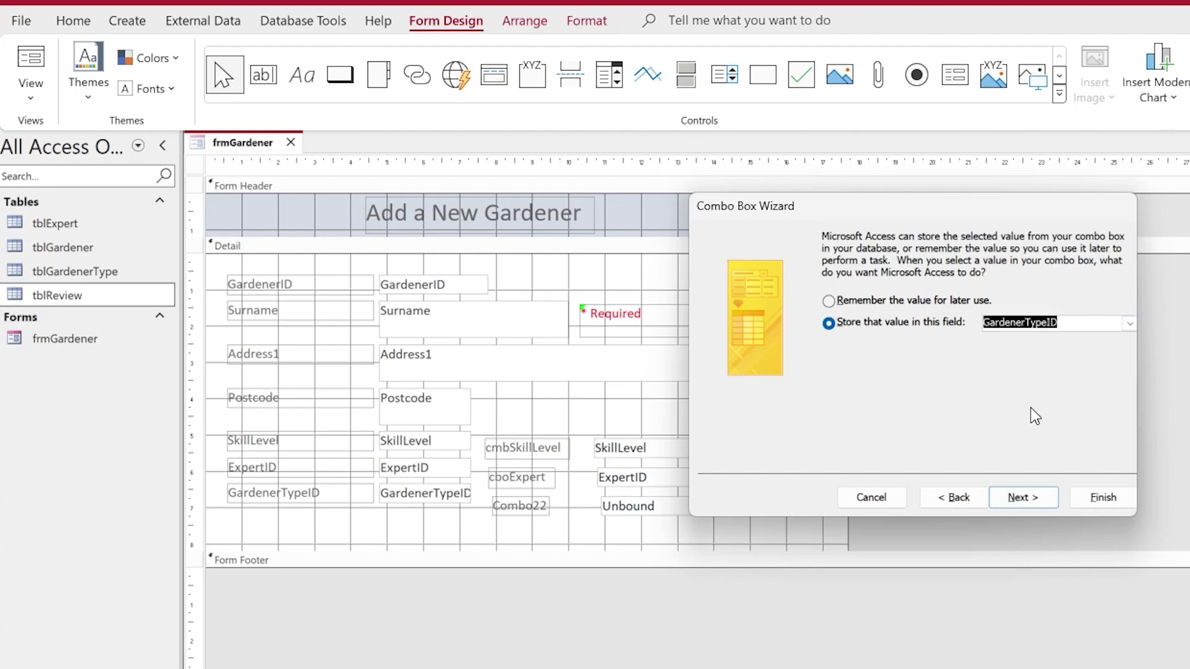
pyautogui.click(1040, 503)
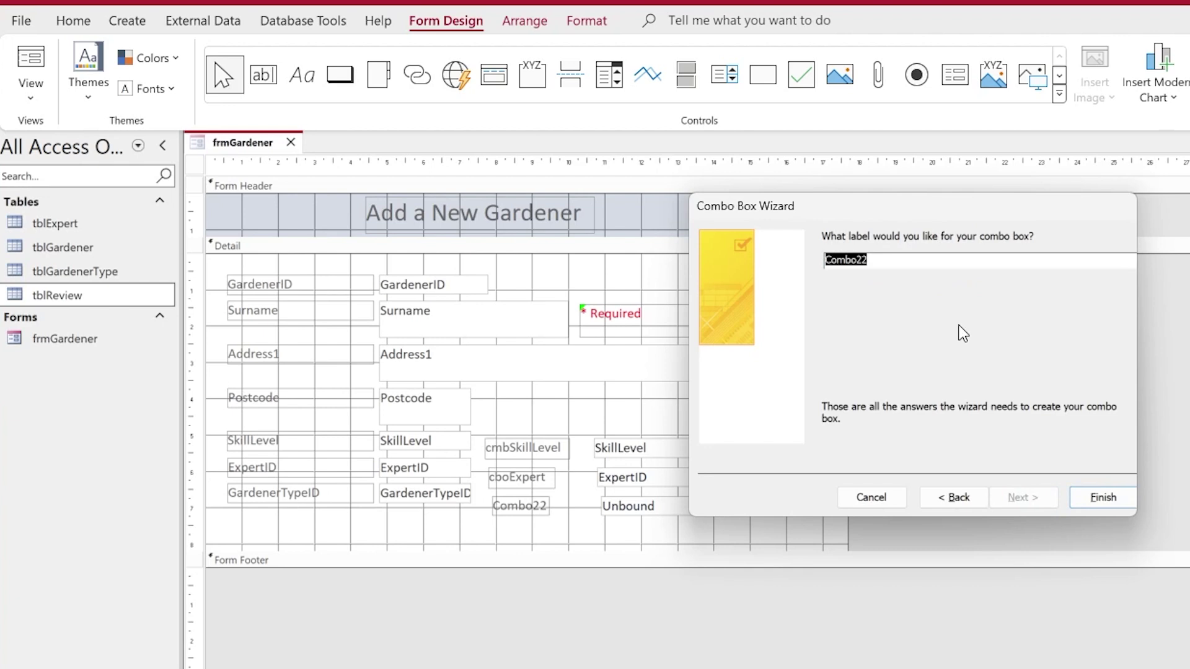
pyautogui.write('cboGardenerType')
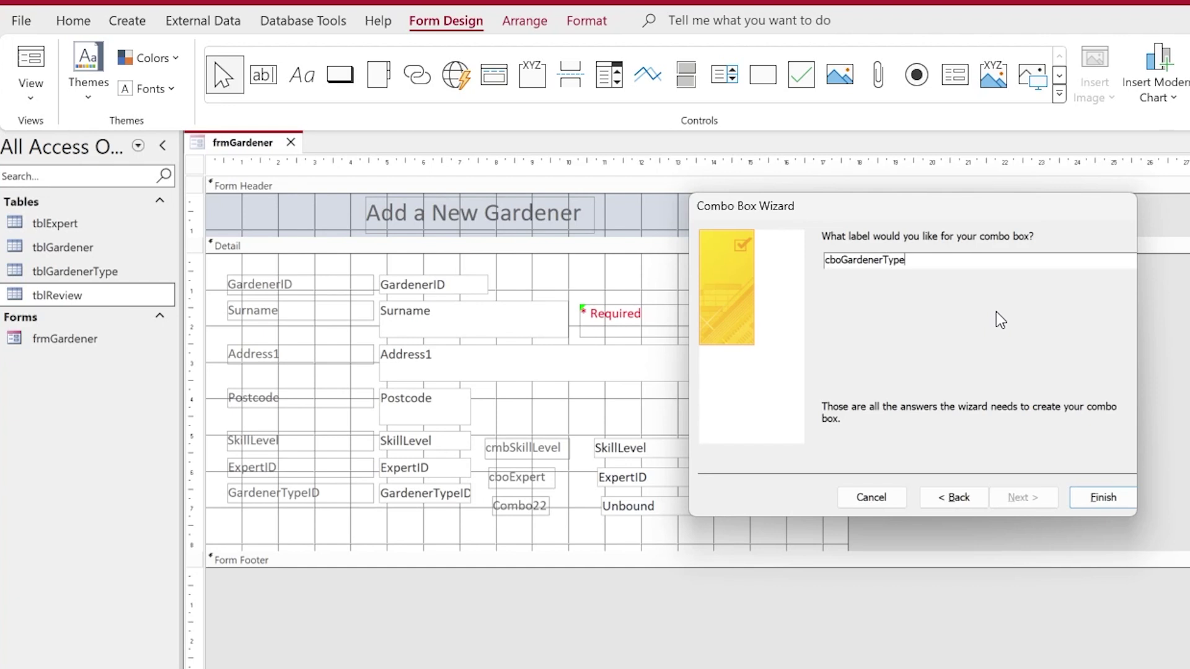
pyautogui.click(1090, 499)
# Step: Strip the cbo/cmb prefixes from the combo labels, making them Expert and Skill Level
pyautogui.click(528, 506)
pyautogui.click(514, 506)
pyautogui.press('BackSpace')
pyautogui.press('BackSpace')
pyautogui.press('BackSpace')
pyautogui.click(508, 477)
pyautogui.click(510, 478)
pyautogui.press('BackSpace')
pyautogui.press('BackSpace')
pyautogui.press('BackSpace')
pyautogui.click(512, 447)
pyautogui.click(507, 448)
pyautogui.press('BackSpace')
pyautogui.press('BackSpace')
pyautogui.press('BackSpace')
pyautogui.click(509, 447)
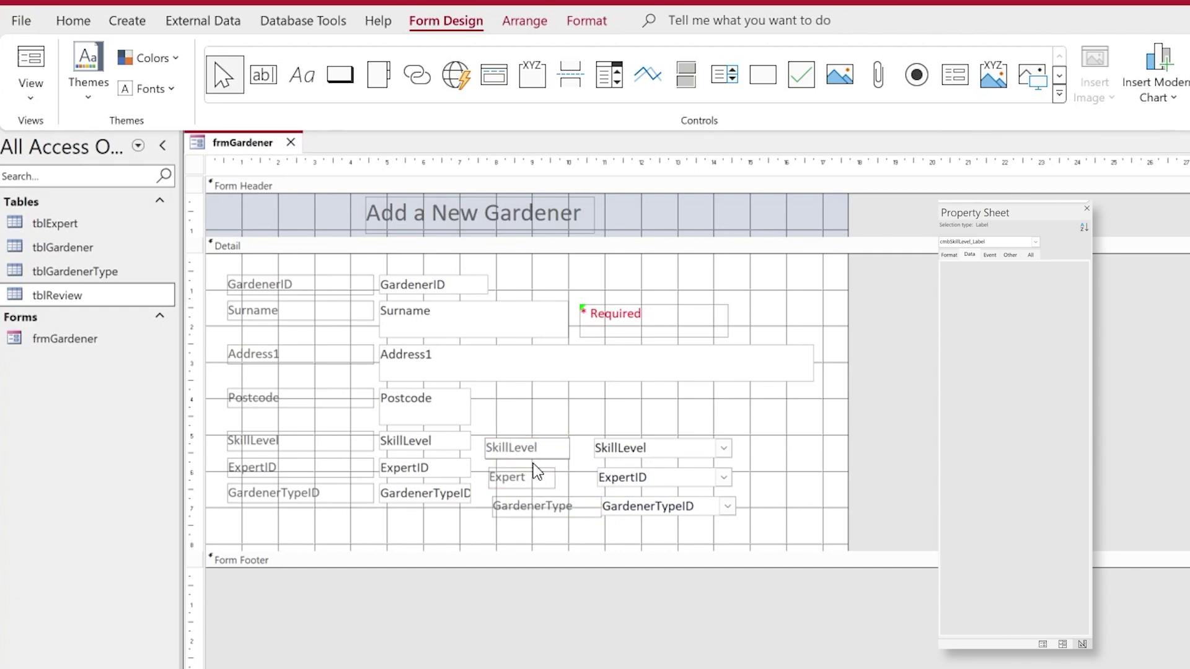
# Step: Rename the last combo label to Gardener Type and switch to Form View
pyautogui.click(546, 507)
pyautogui.click(546, 507)
pyautogui.click(566, 527)
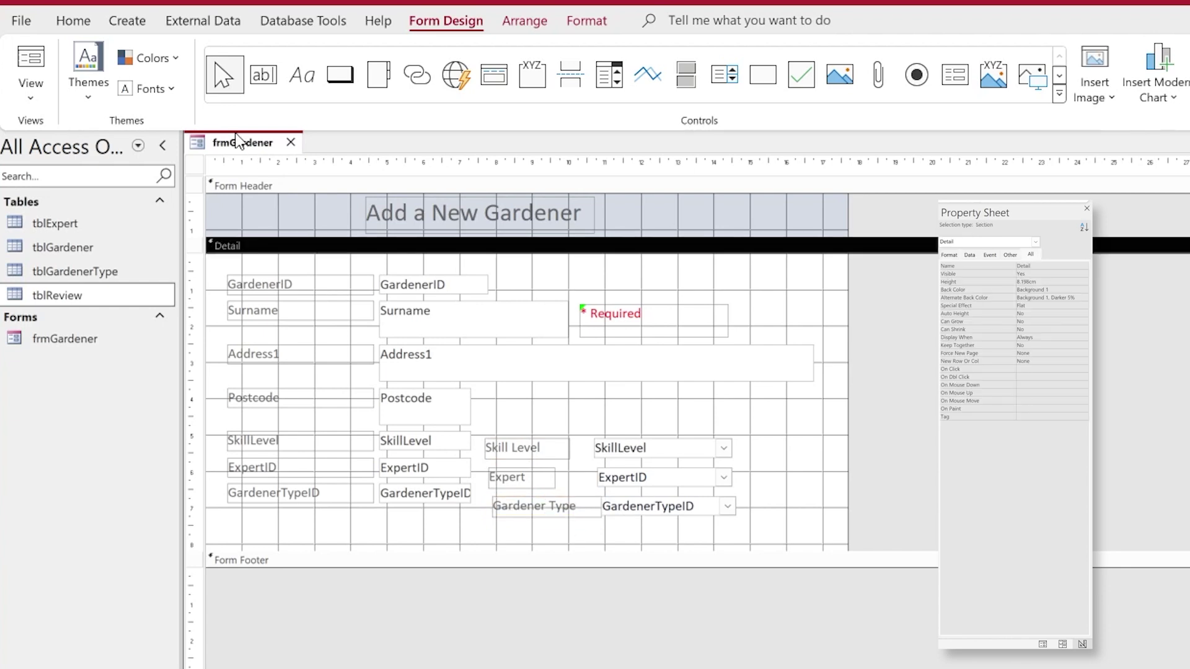
pyautogui.click(27, 52)
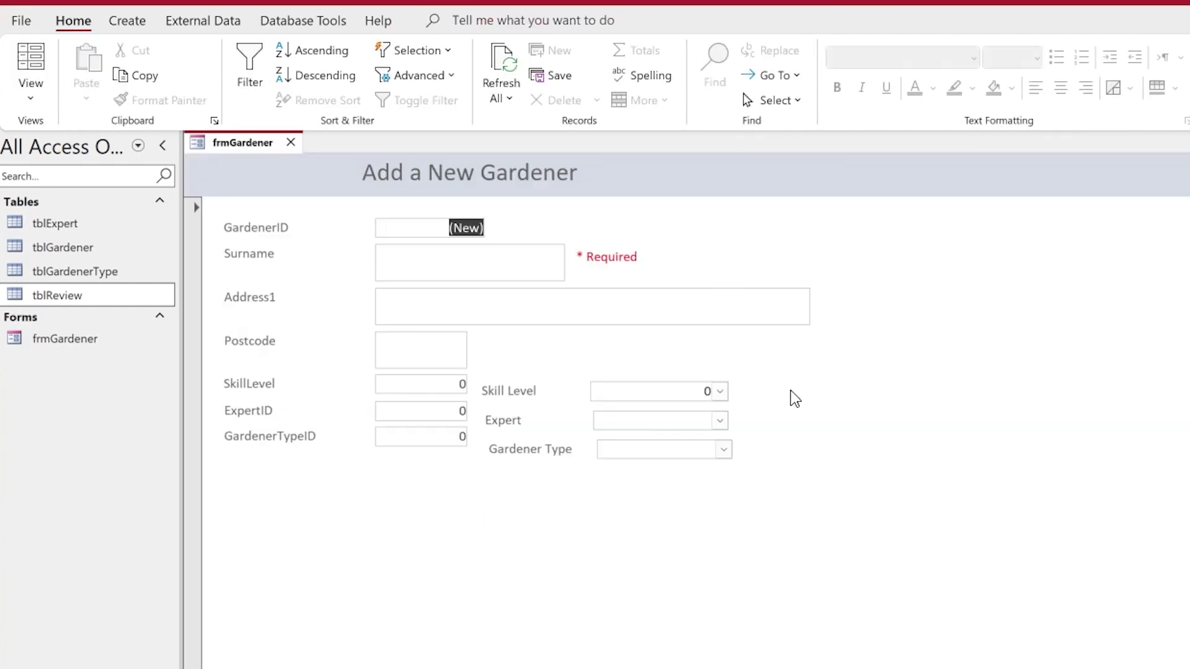
pyautogui.click(719, 392)
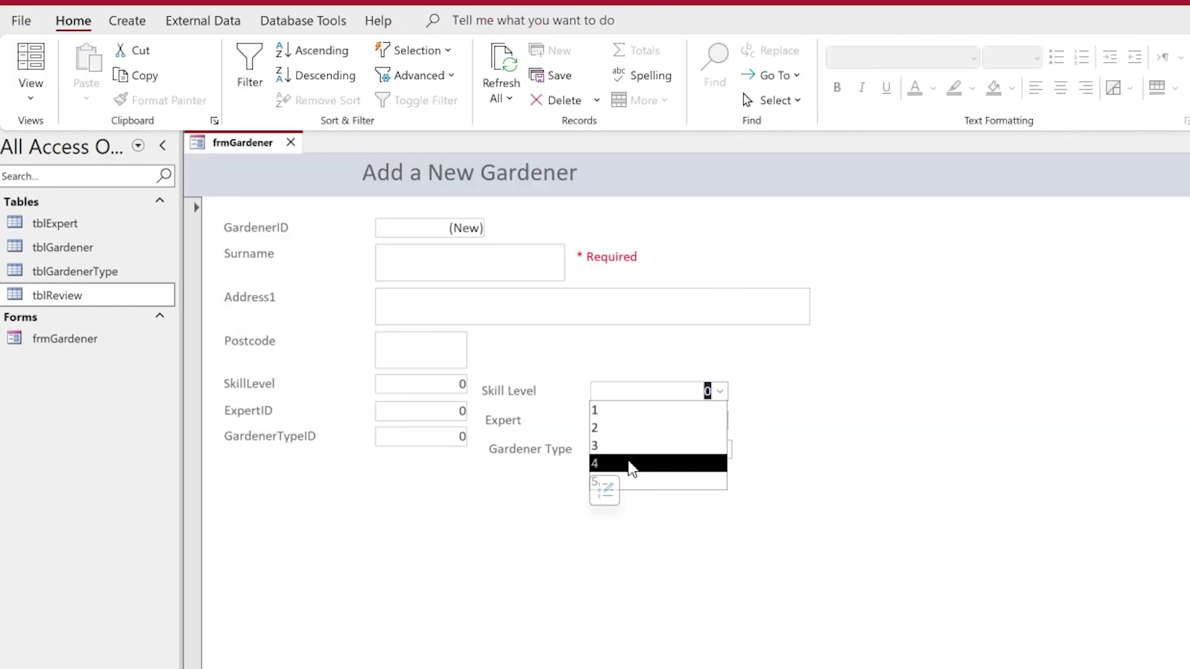
pyautogui.click(815, 380)
pyautogui.click(719, 420)
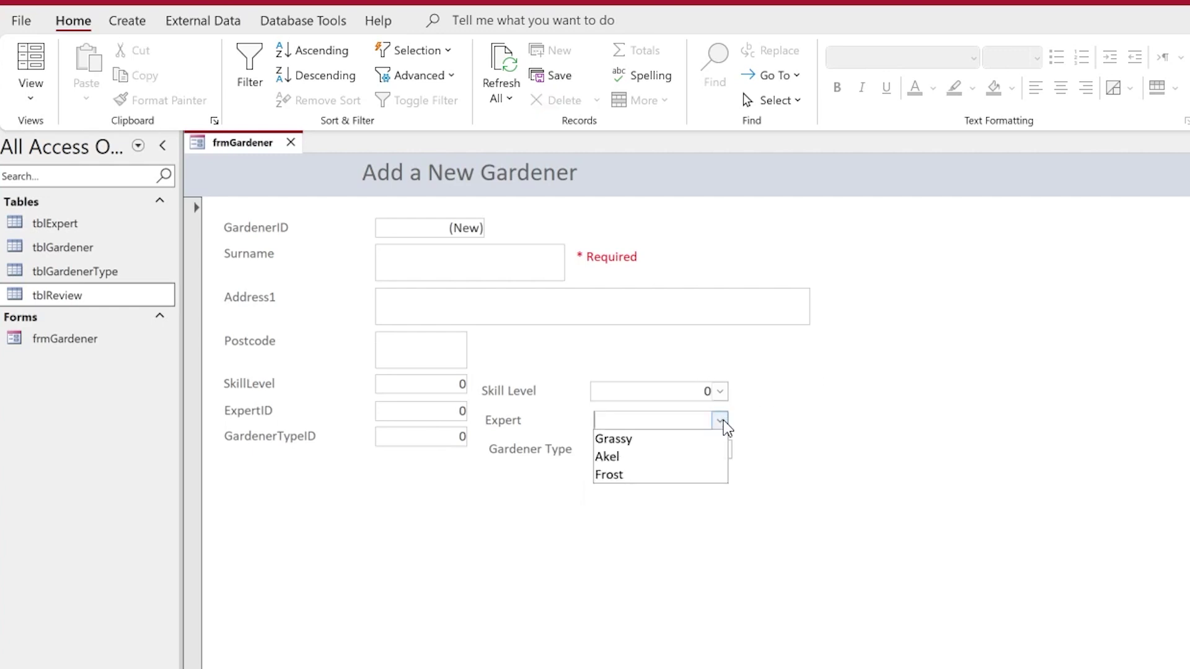
pyautogui.click(806, 397)
pyautogui.click(726, 449)
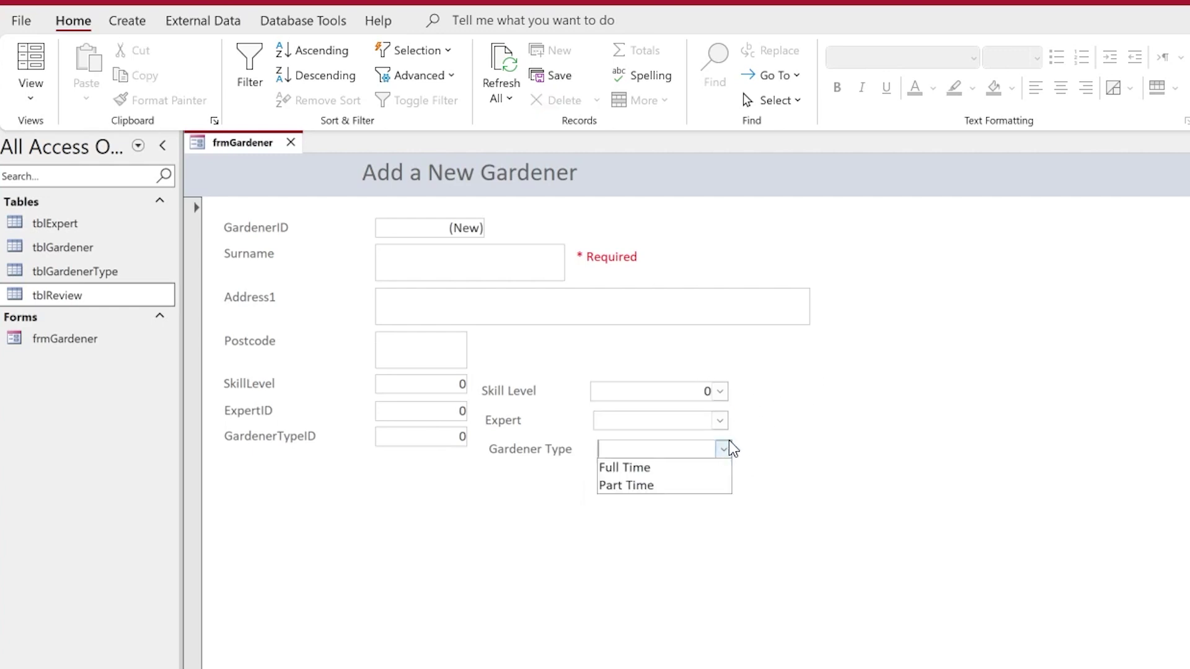
pyautogui.click(802, 401)
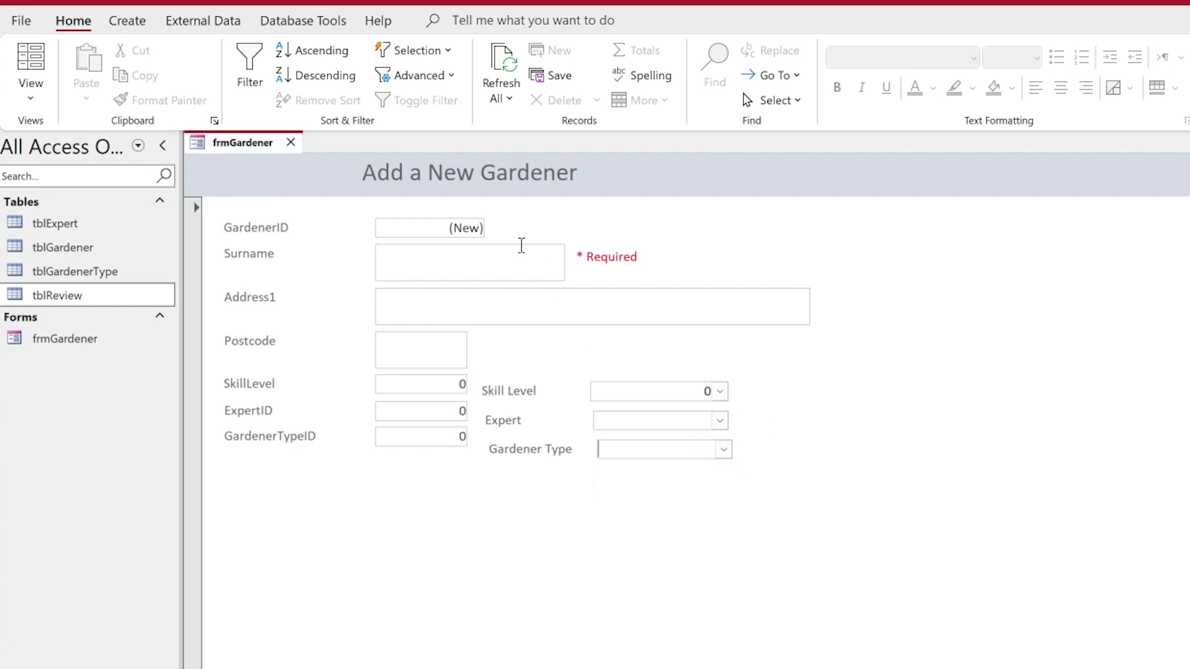
pyautogui.click(488, 257)
# Step: Enter the new gardener's surname, street address and postcode
pyautogui.write('Smith')
pyautogui.click(494, 300)
pyautogui.write('1 Street')
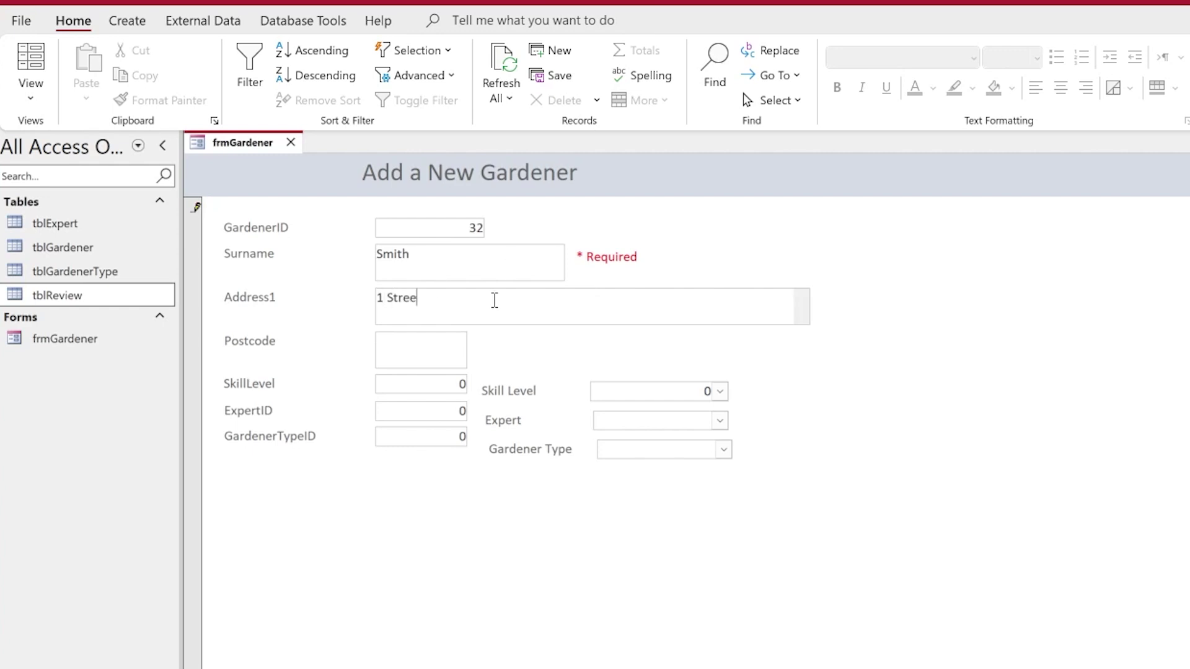
pyautogui.click(388, 346)
pyautogui.write('qw1')
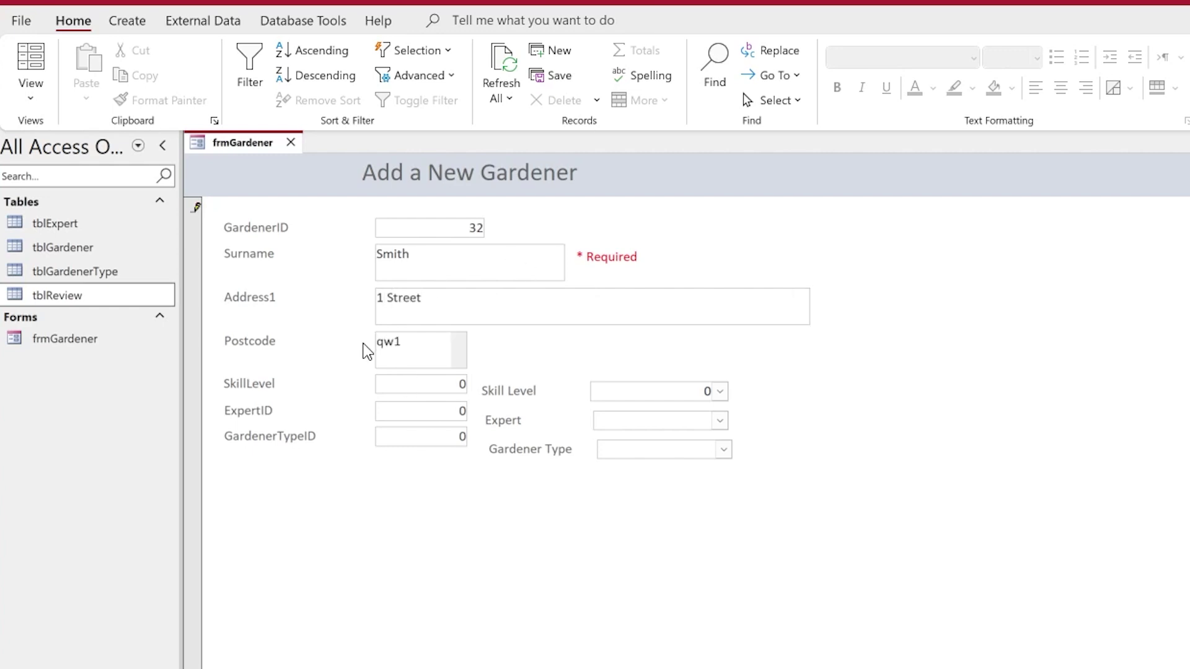
pyautogui.write('22wq')
# Step: Choose Skill Level 2, an expert, and Gardener Type Part Time
pyautogui.click(720, 391)
pyautogui.click(704, 418)
pyautogui.click(720, 421)
pyautogui.click(691, 456)
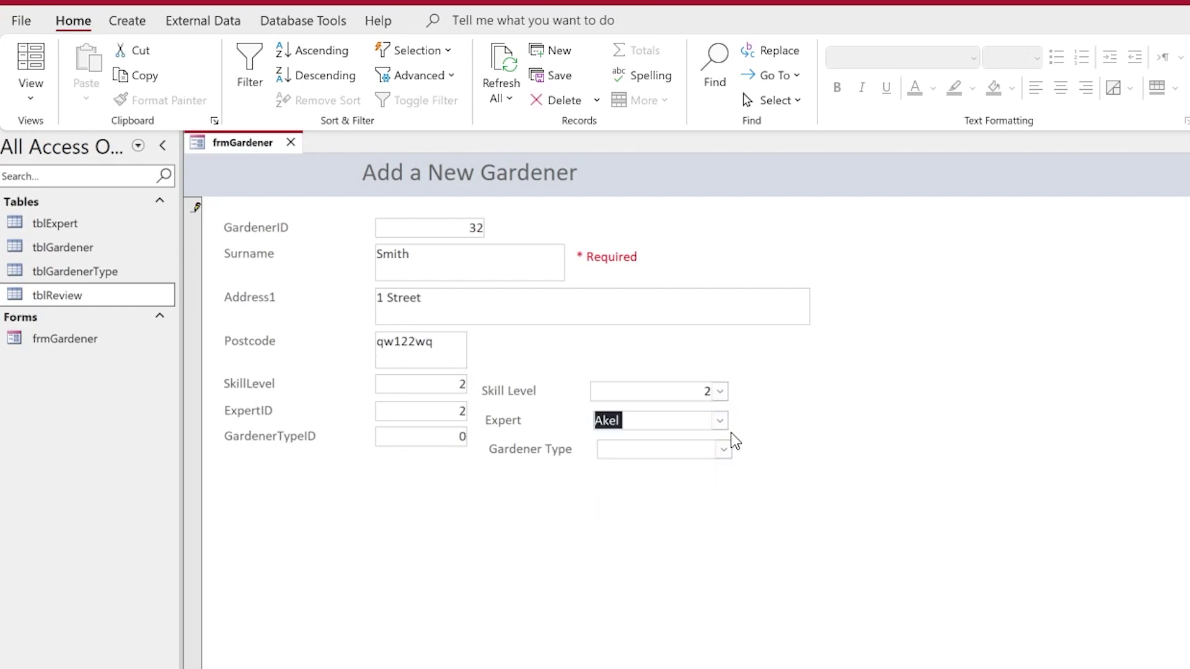
pyautogui.click(723, 450)
pyautogui.click(702, 486)
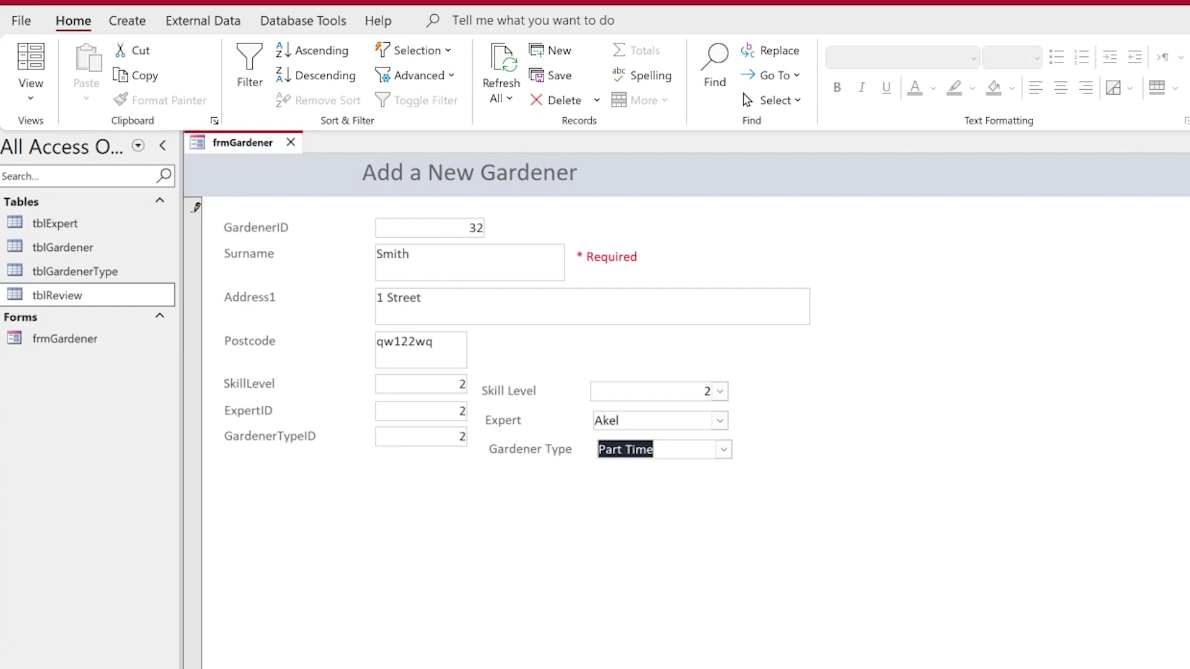
pyautogui.click(32, 98)
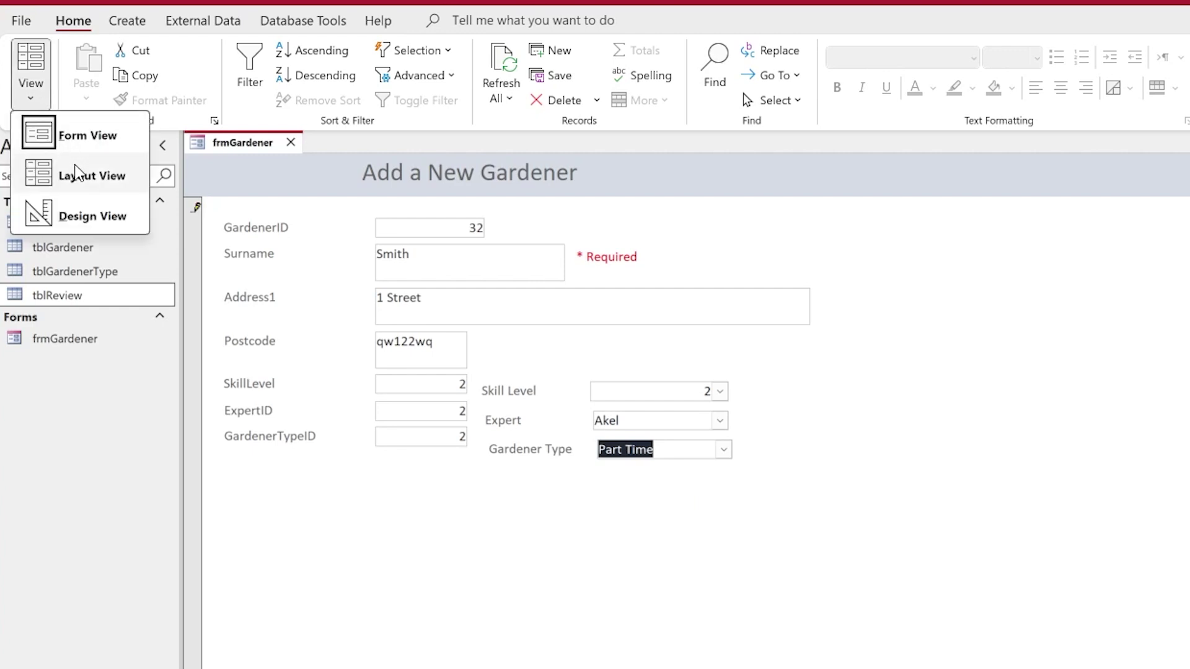
# Step: In Design View, enlarge the Detail section and add button Command25 below the combos without the wizard
pyautogui.click(93, 215)
pyautogui.moveTo(577, 549); pyautogui.dragTo(578, 602)
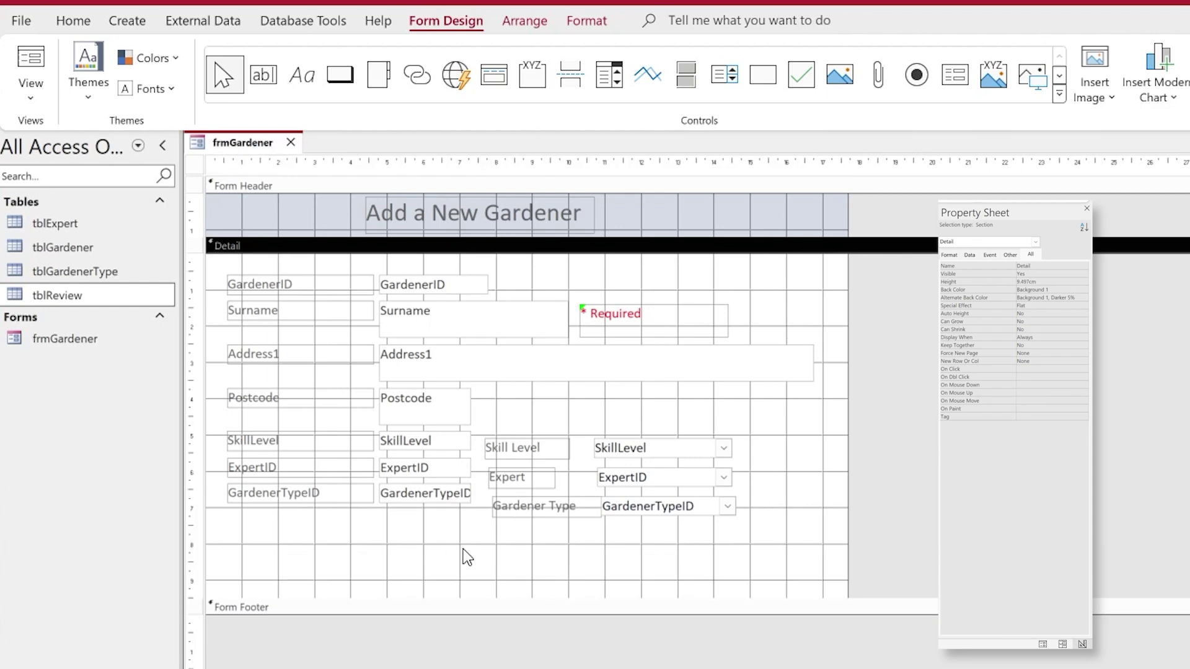
pyautogui.click(340, 74)
pyautogui.moveTo(445, 540); pyautogui.dragTo(578, 580)
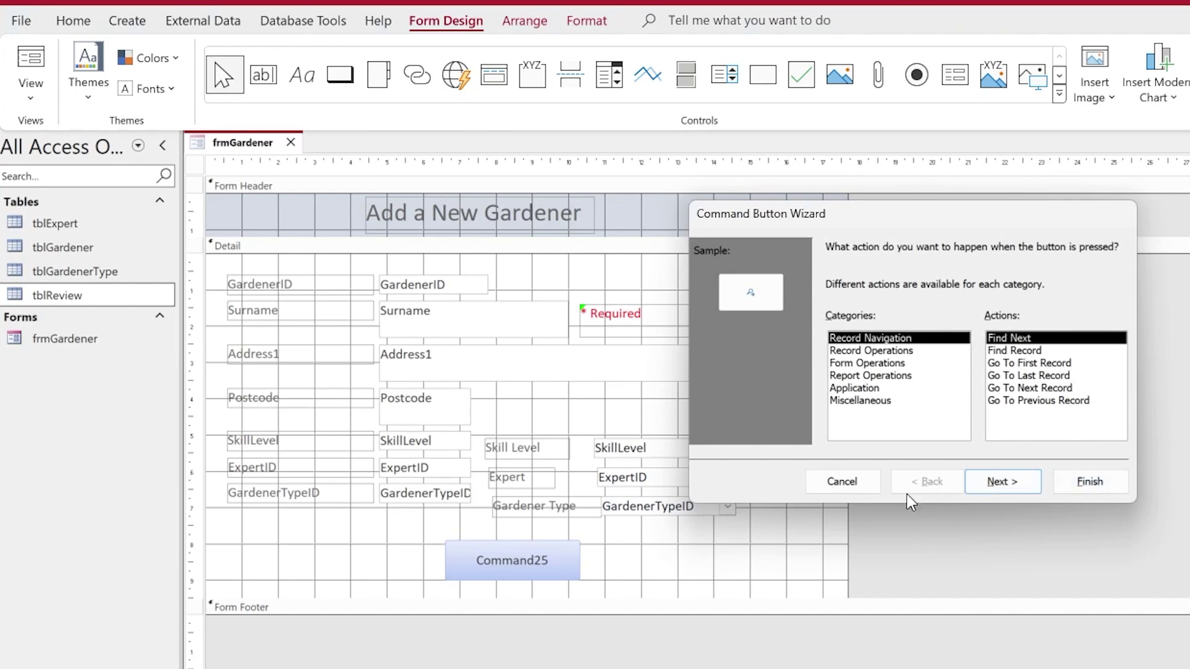
pyautogui.click(841, 482)
pyautogui.click(626, 562)
pyautogui.click(549, 569)
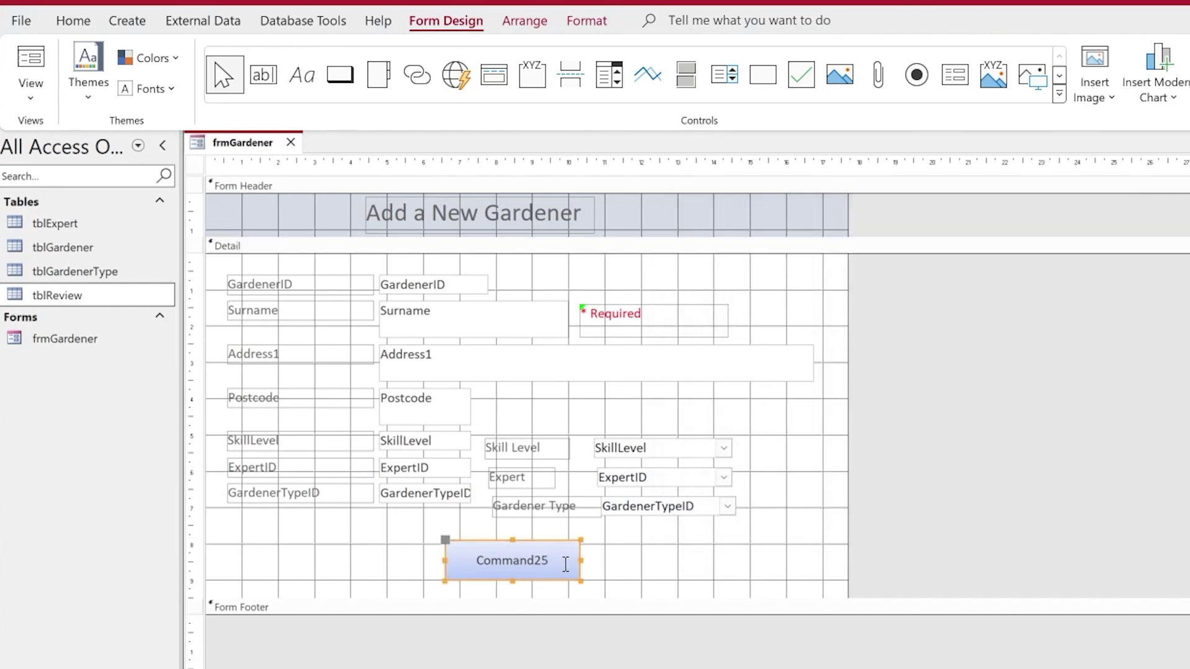